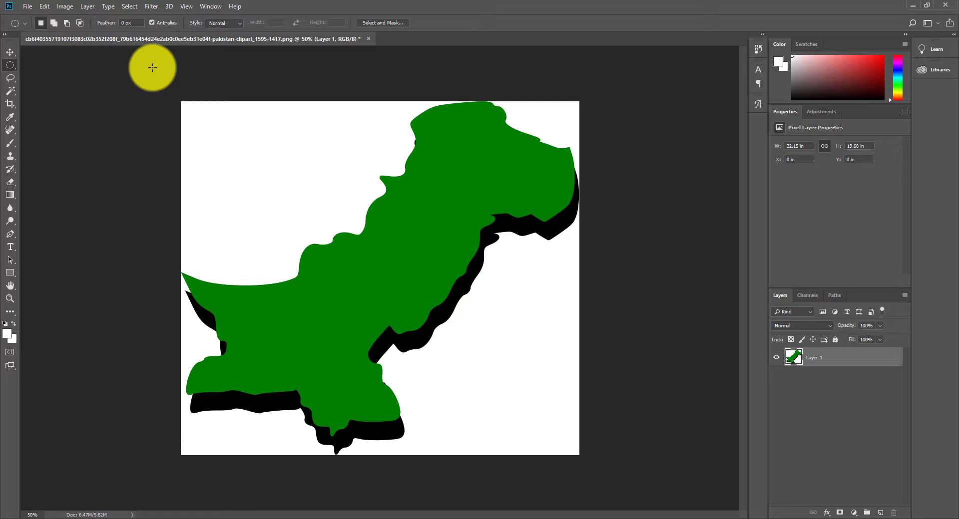
# Draw an elliptical marquee selection in the white area above the green shape and convert it to a work path with 1.0 pixel tolerance
pyautogui.click(12, 70)
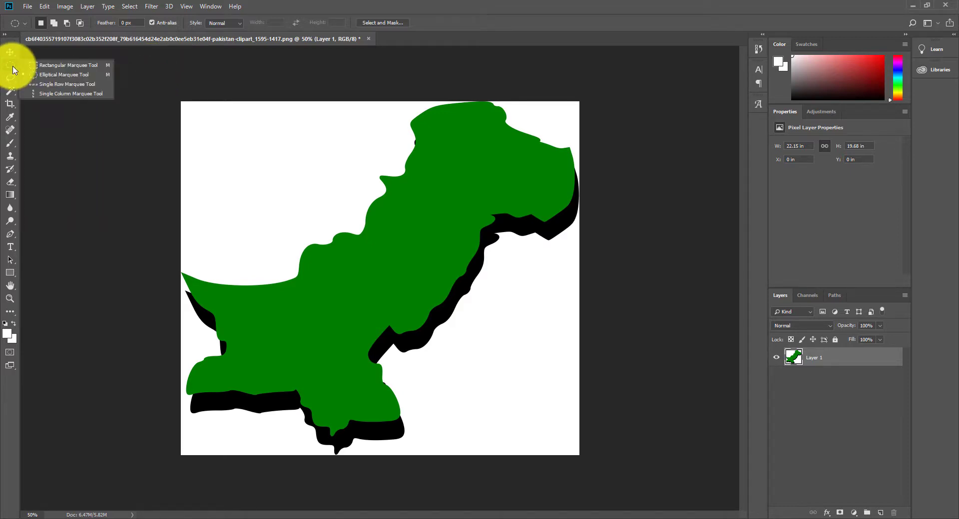
pyautogui.click(50, 77)
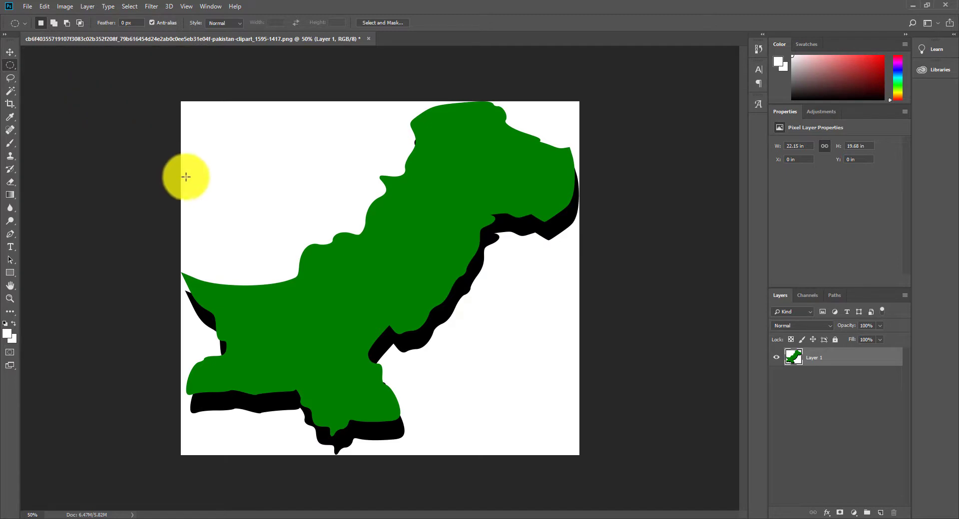
pyautogui.moveTo(212, 128); pyautogui.dragTo(350, 223)
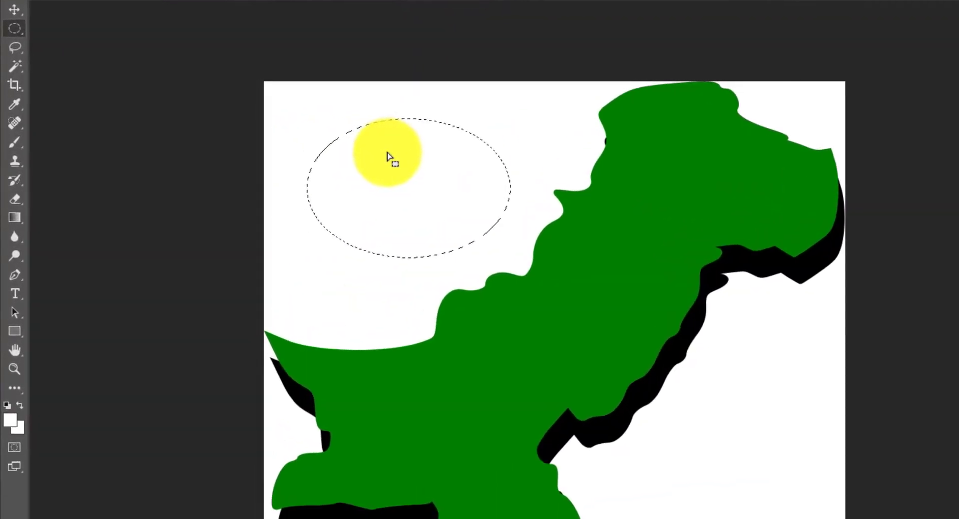
pyautogui.rightClick(265, 152)
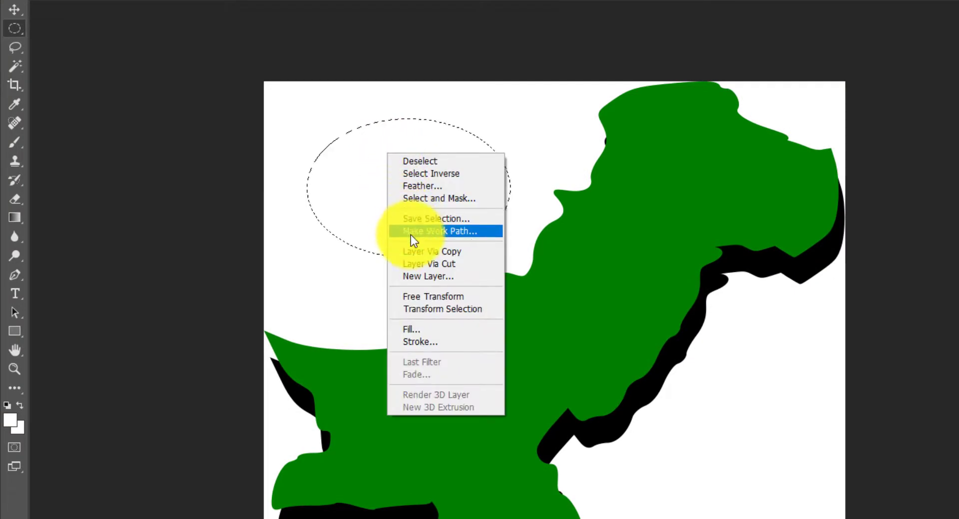
pyautogui.click(443, 232)
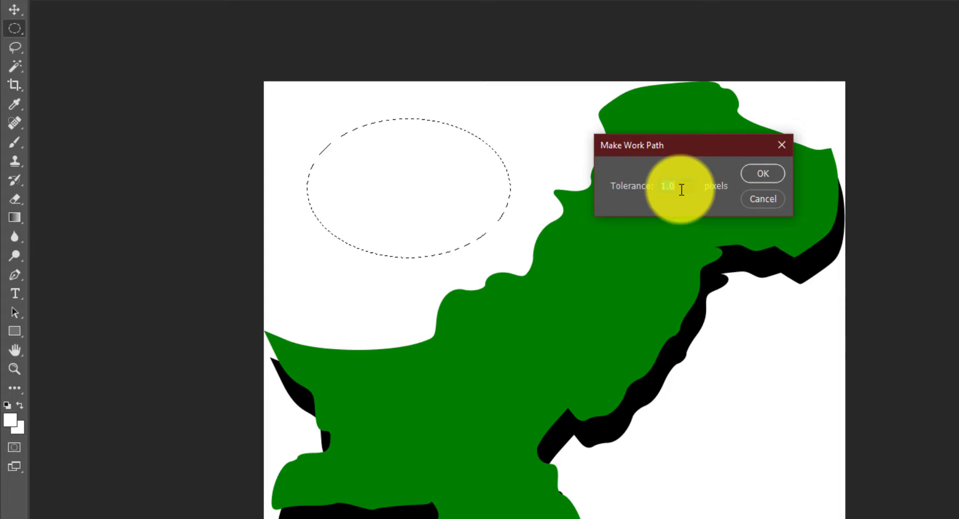
pyautogui.click(767, 173)
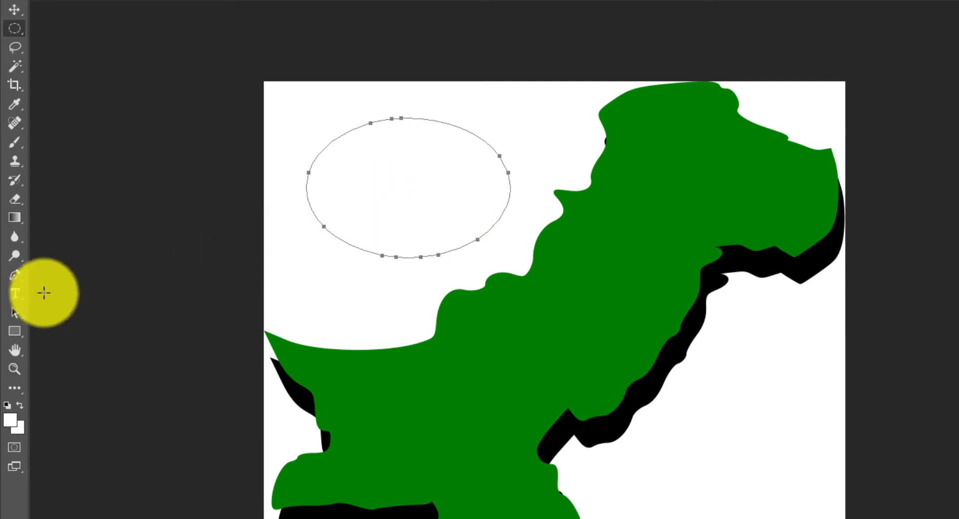
# Add text inside the elliptical path reading "Now I can add any text in the shape that I have just created using selection tool."
pyautogui.click(14, 294)
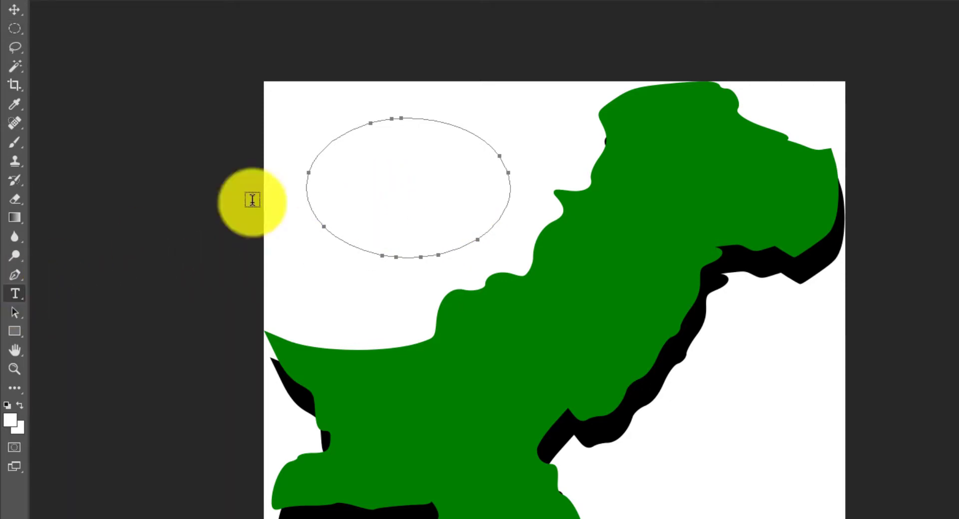
pyautogui.click(392, 163)
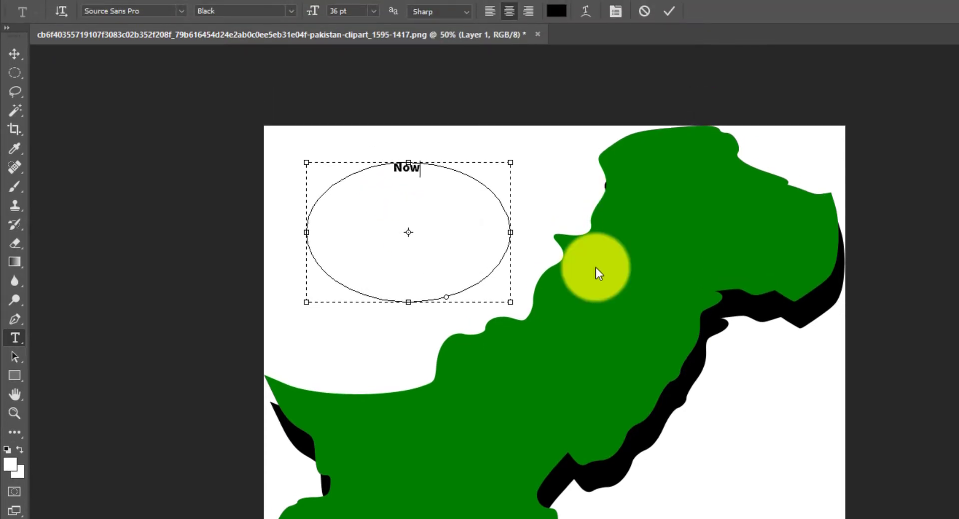
pyautogui.write('Now I can add any ')
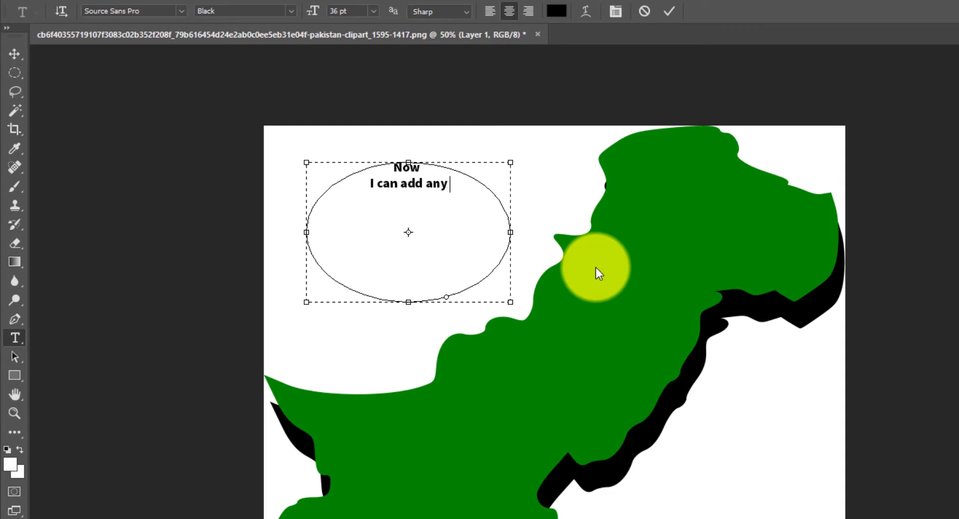
pyautogui.write('text in the sh')
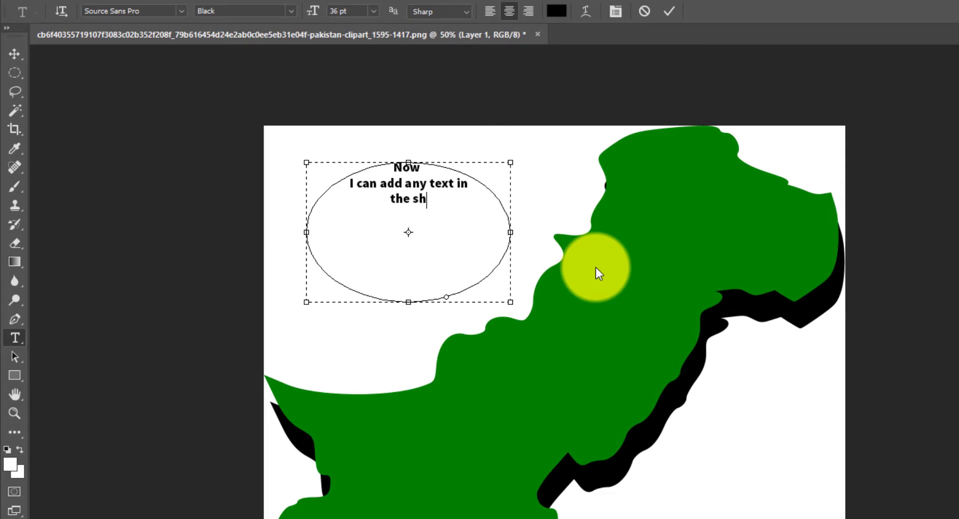
pyautogui.write('ape that I have')
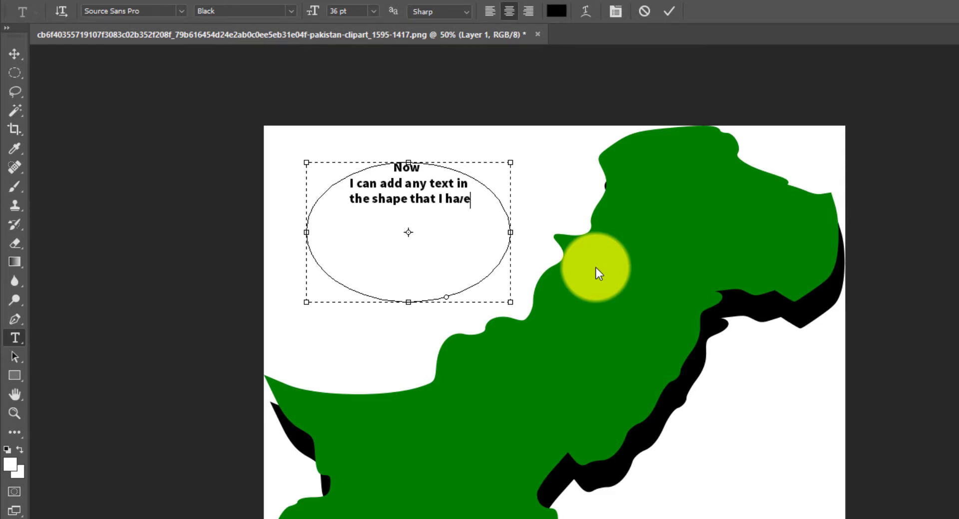
pyautogui.write(' just created')
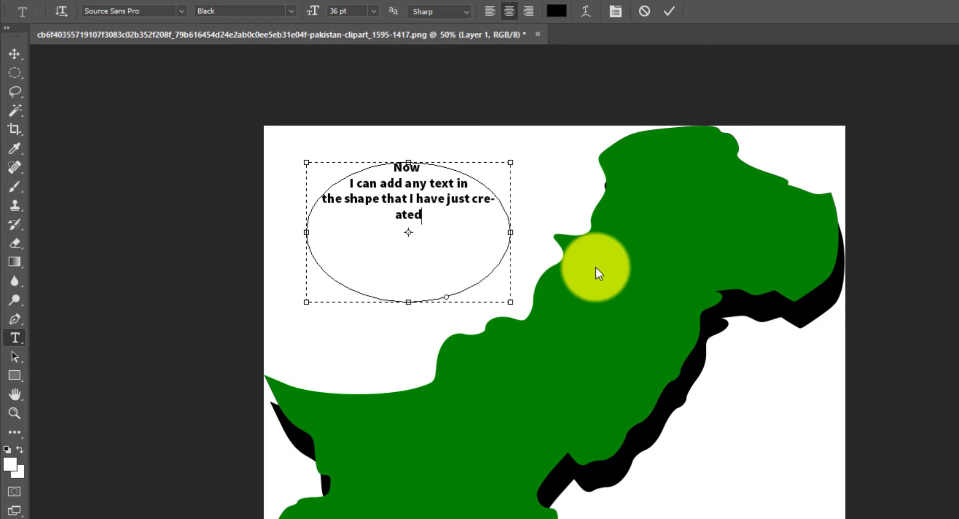
pyautogui.write(' using selection to')
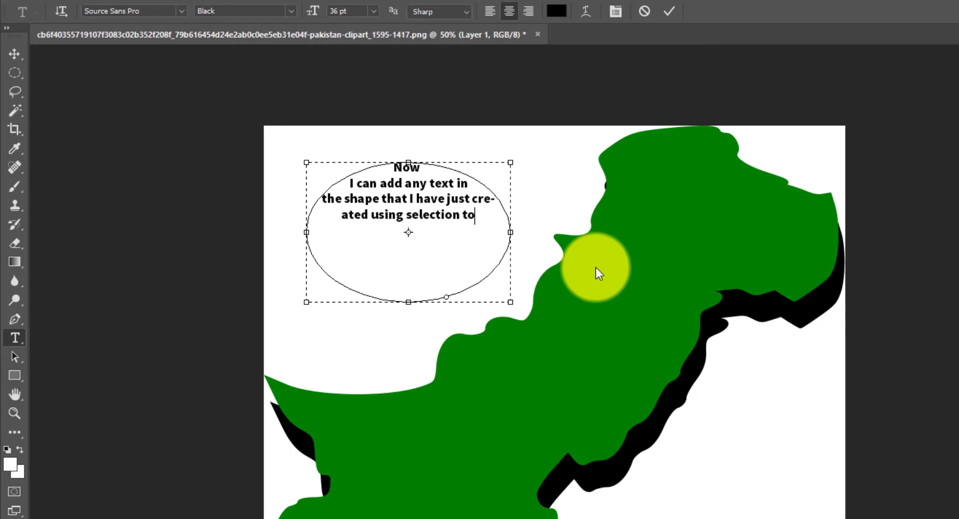
pyautogui.write('ol. ')
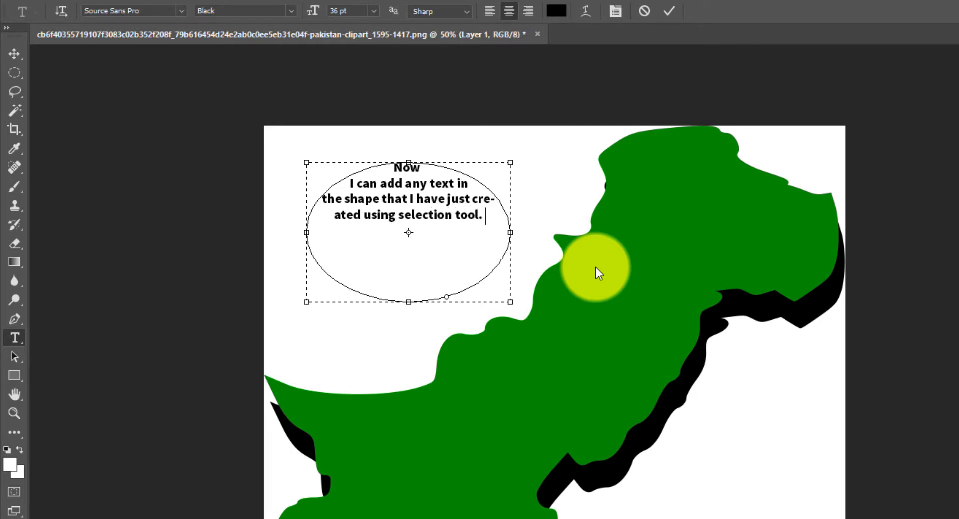
# Continue the ellipse text with "So, whatever you are going to type it is going to be bounded by the shape." and commit it
pyautogui.write('So, whatever y')
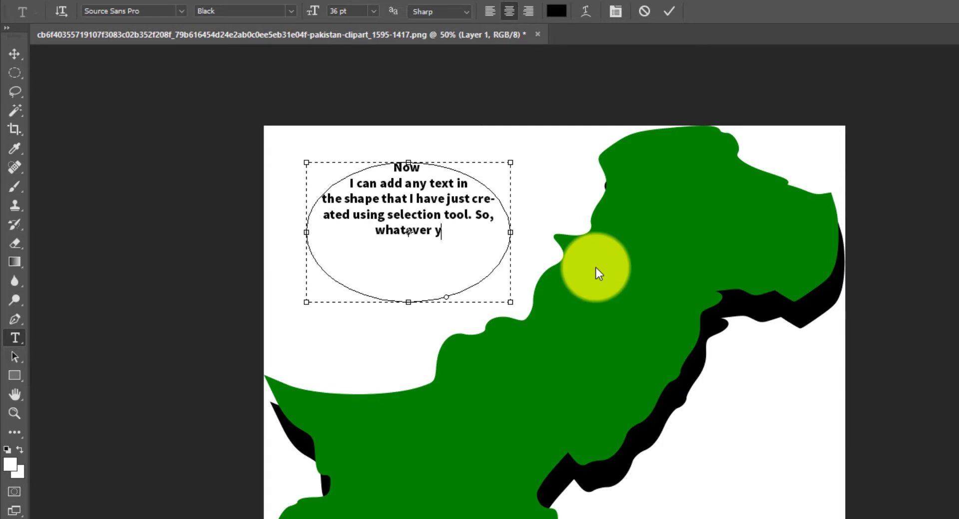
pyautogui.write('ou are going to ')
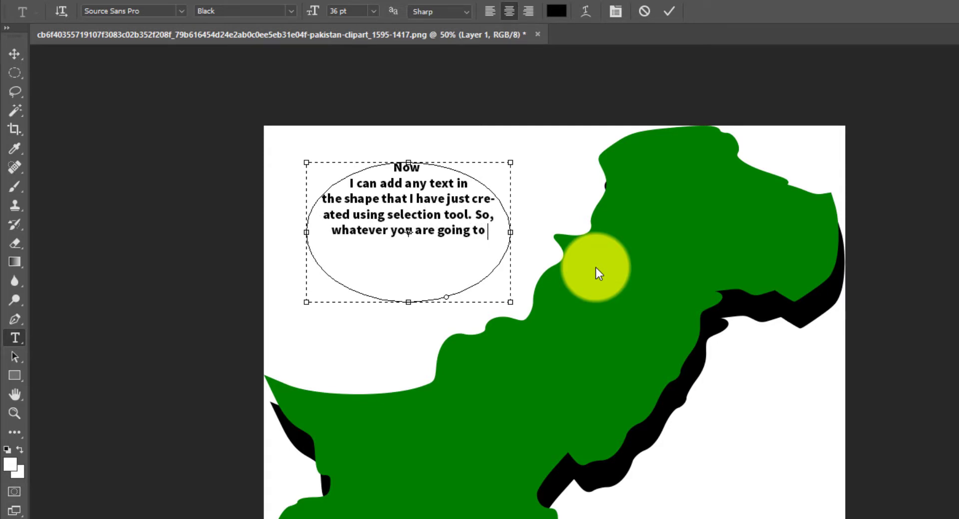
pyautogui.write('type it is going')
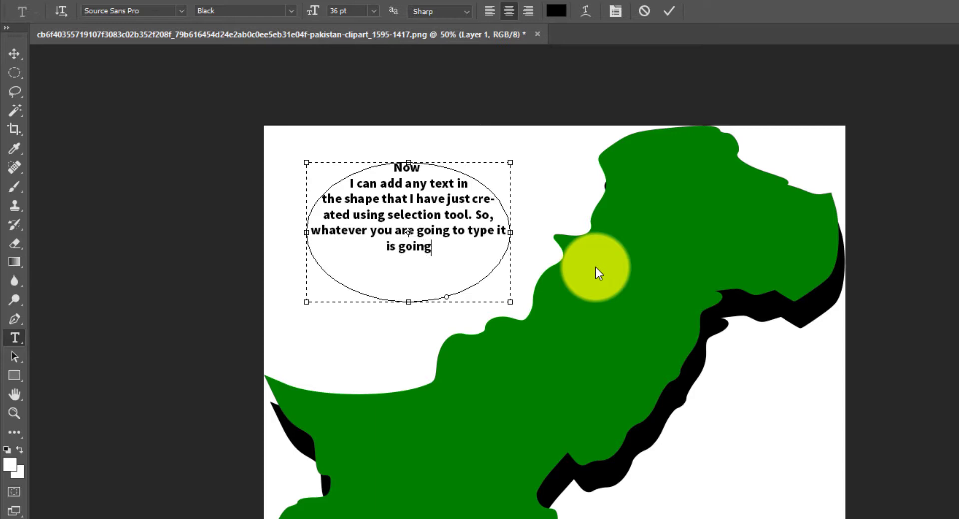
pyautogui.write(' to be bounded by the')
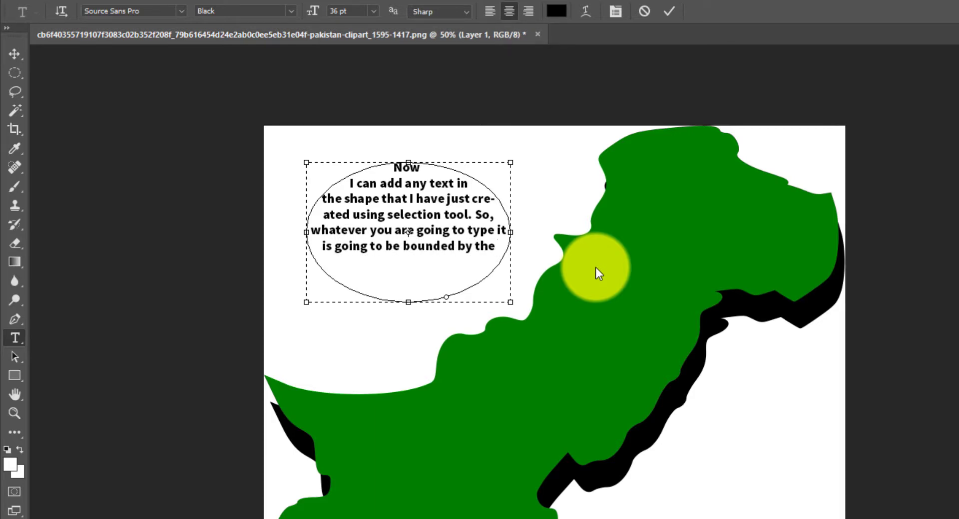
pyautogui.write(' shape.')
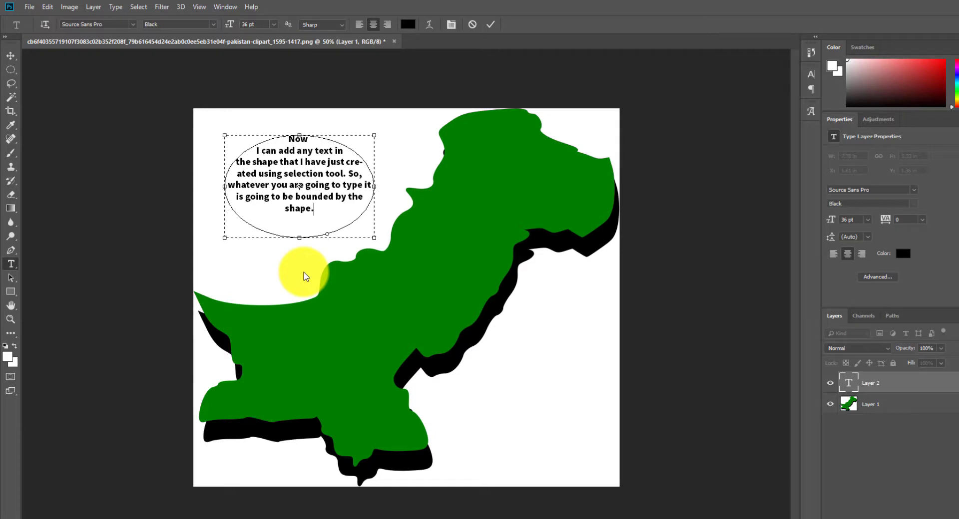
pyautogui.hotkey('ctrl', 'Return')
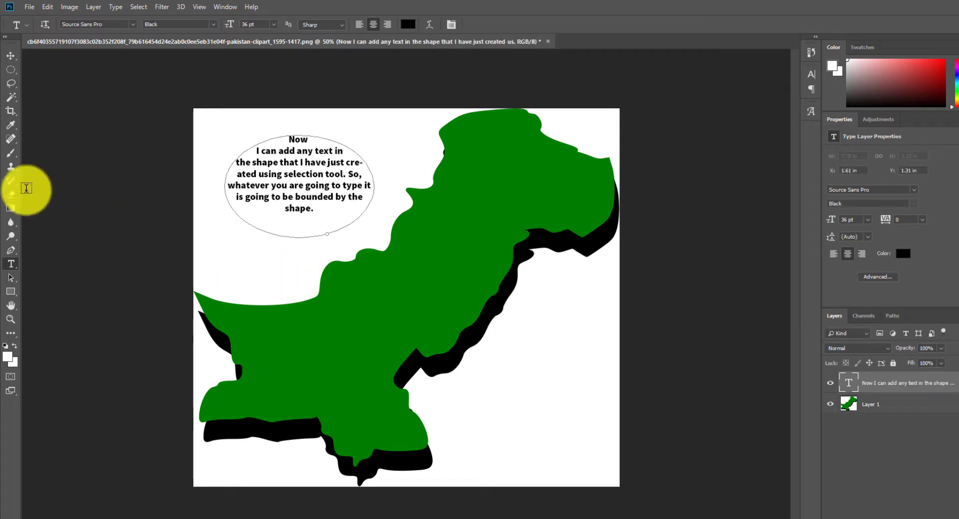
# Select the green map area on Layer 1 with the Magic Wand tool
pyautogui.click(12, 99)
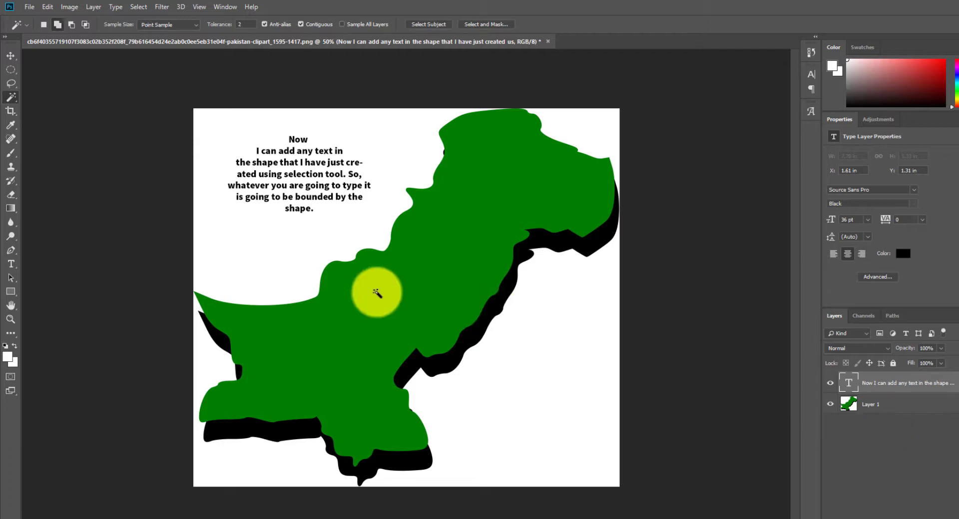
pyautogui.click(868, 404)
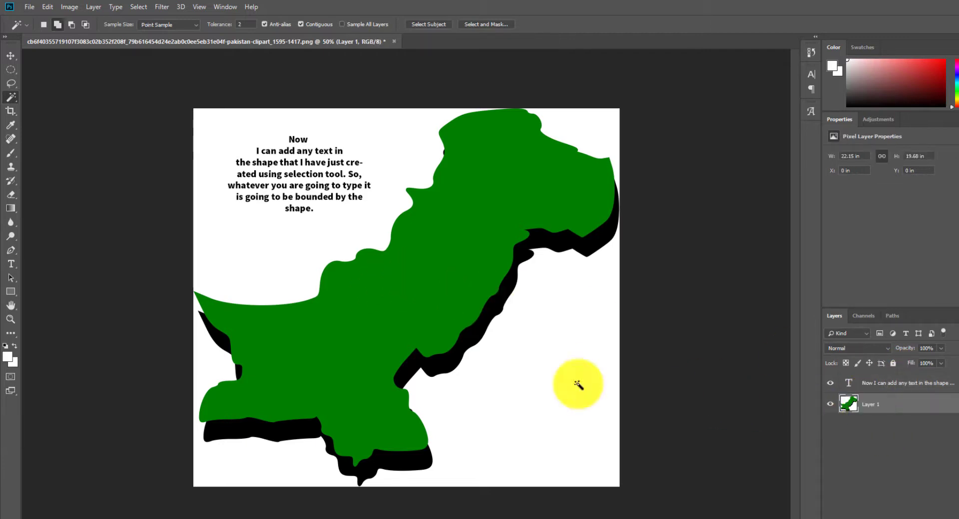
pyautogui.click(458, 239)
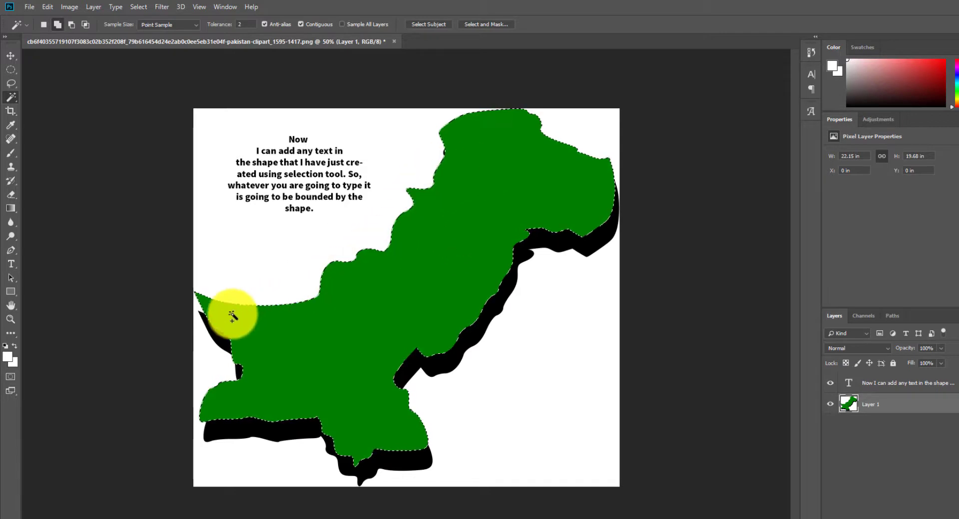
# Convert the green area selection to a work path with a tolerance of 10 pixels
pyautogui.rightClick(469, 225)
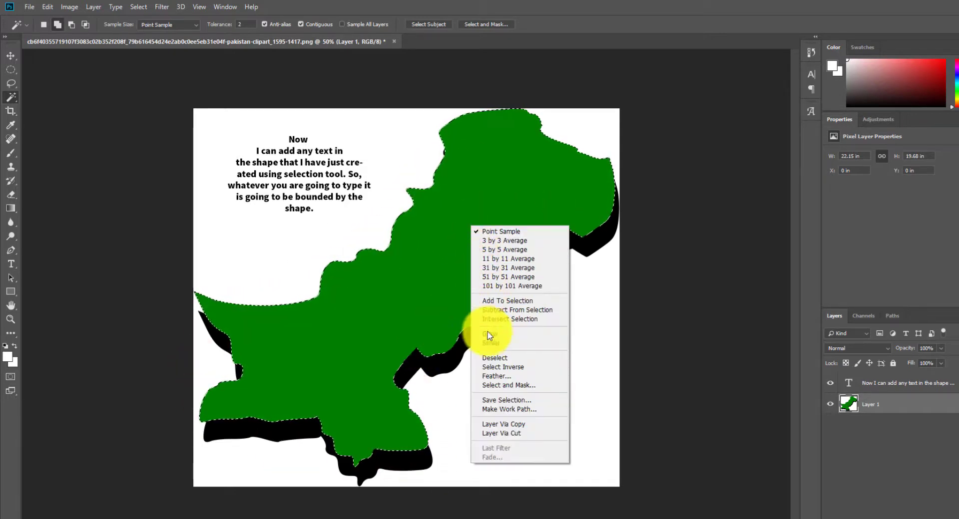
pyautogui.click(501, 414)
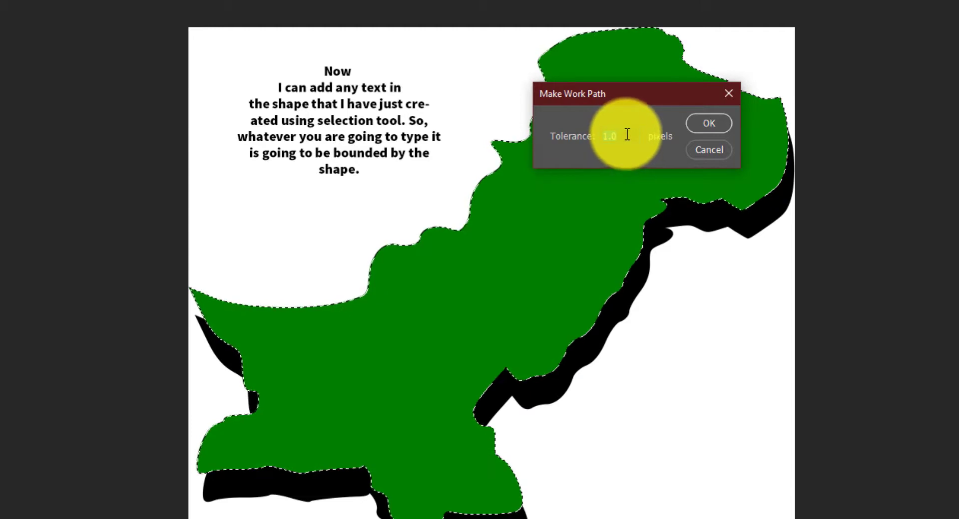
pyautogui.press('BackSpace')
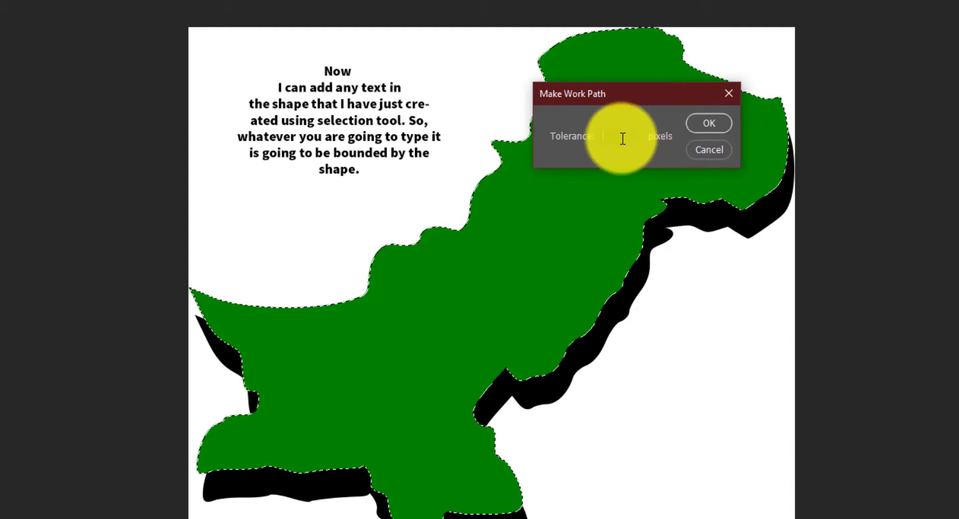
pyautogui.write('10')
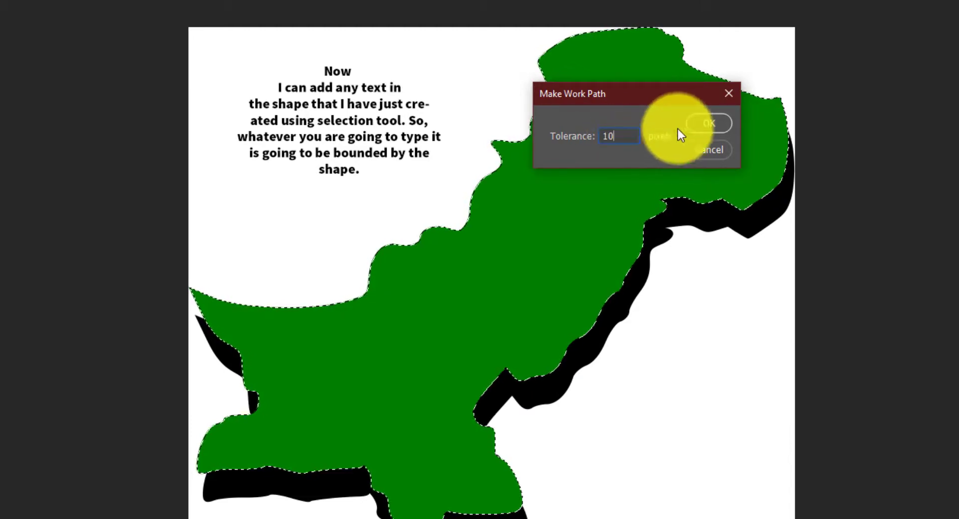
pyautogui.click(706, 124)
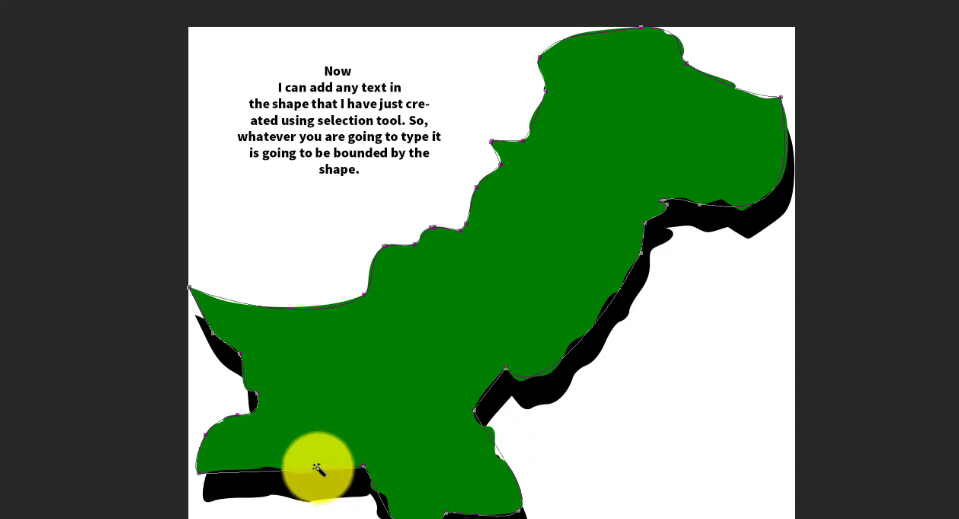
# Reselect the green map area with the Magic Wand and convert it to a work path with a tolerance of 1 pixel
pyautogui.click(452, 300)
pyautogui.rightClick(522, 229)
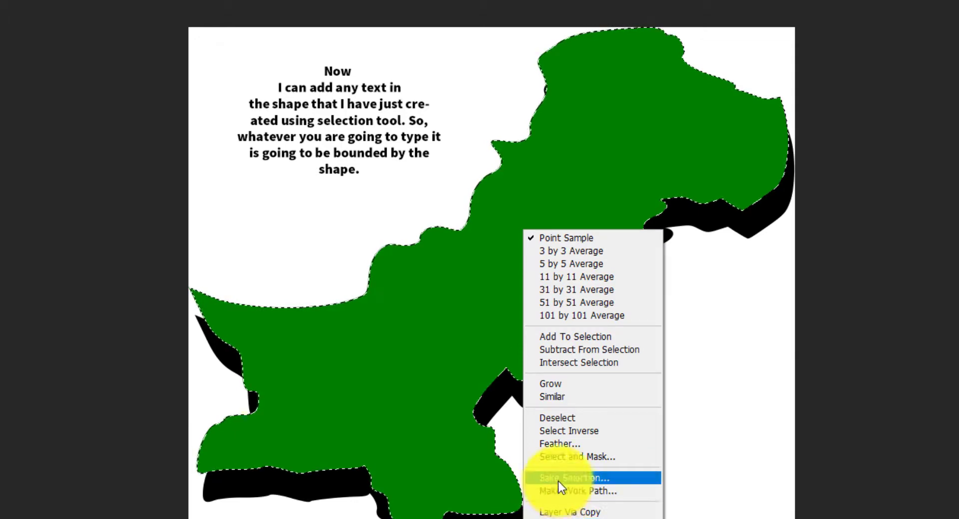
pyautogui.click(580, 492)
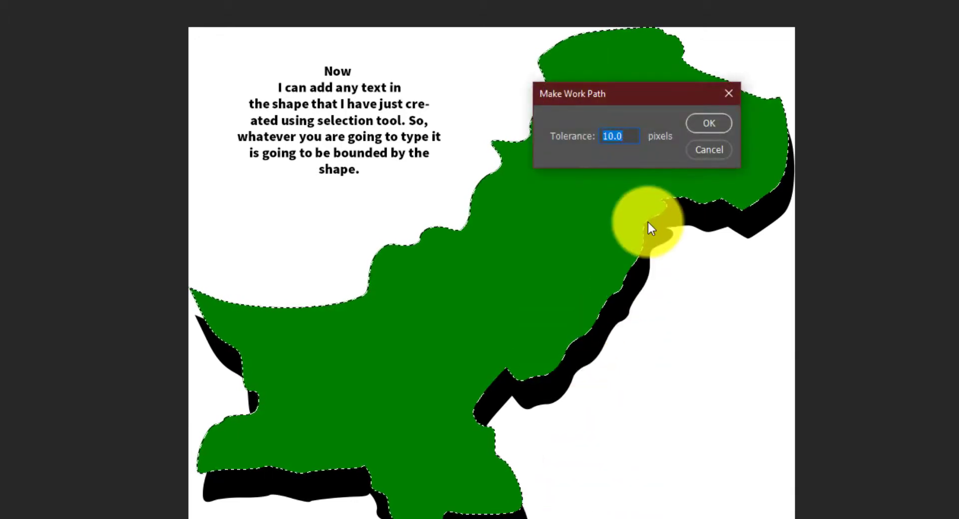
pyautogui.write('1')
pyautogui.click(708, 123)
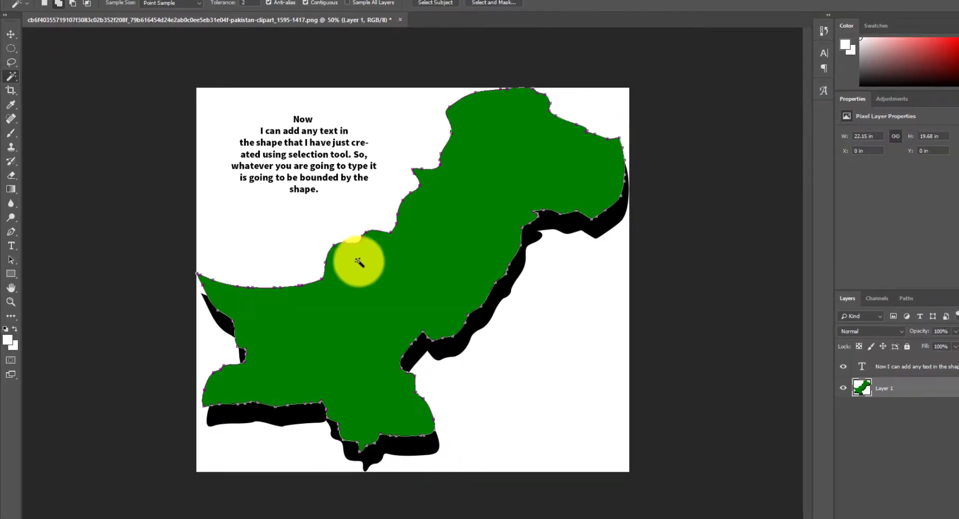
# Start text inside the map's work path: "Now whatever I'll type it will remain inside the greeen area that I selected using a magic wand tool"
pyautogui.click(12, 246)
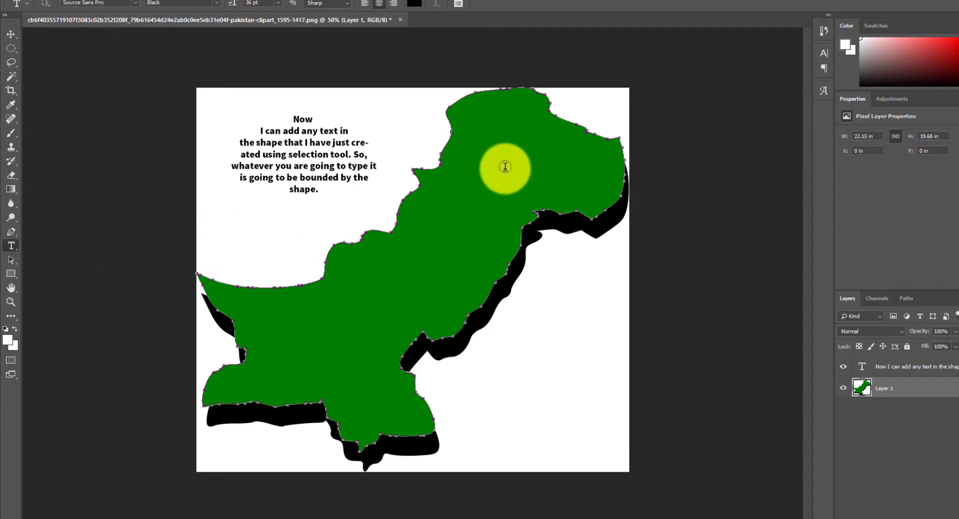
pyautogui.click(464, 210)
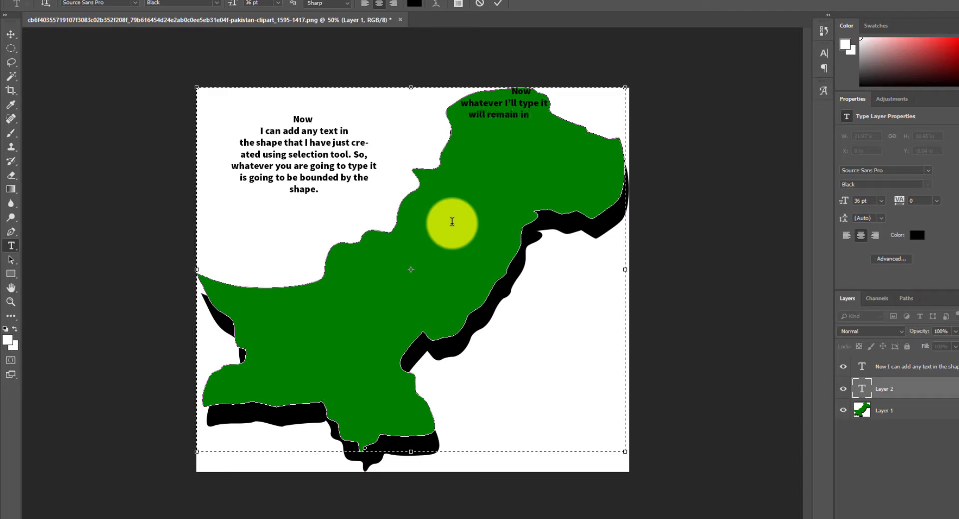
pyautogui.write('e the')
pyautogui.write(' greeen area tha')
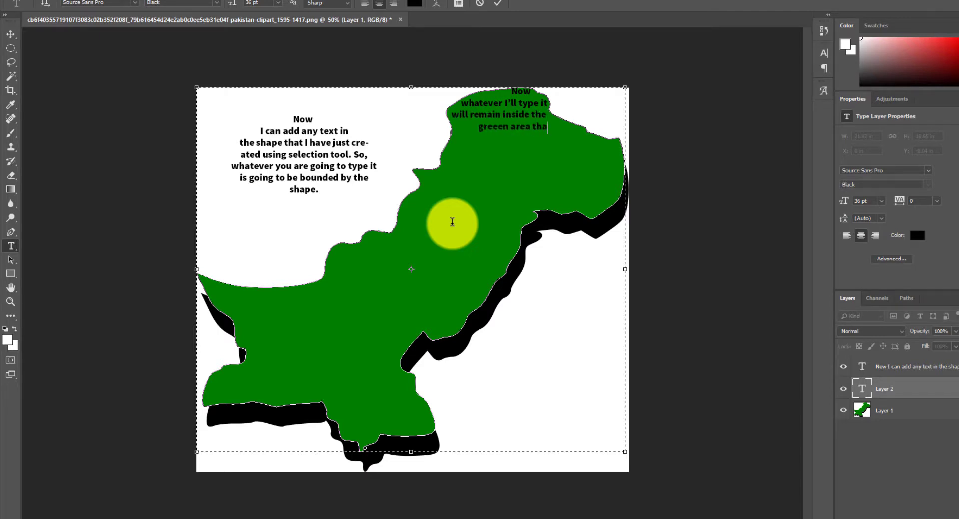
pyautogui.write('t I selected')
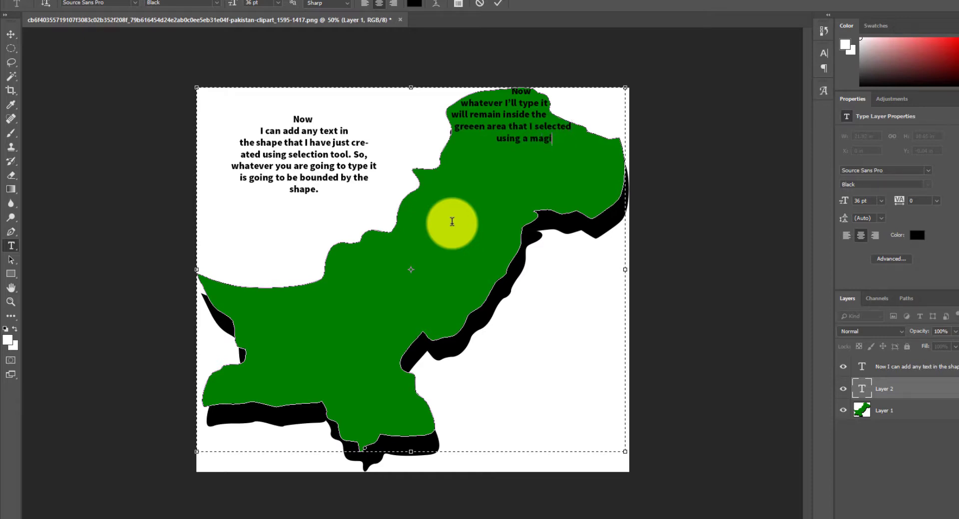
pyautogui.write(' using a magic wand tool')
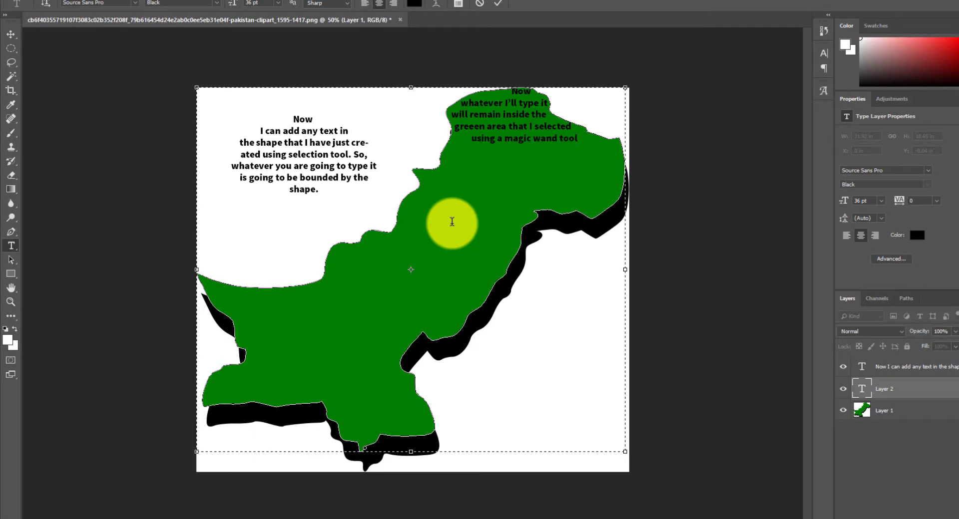
# Continue the map text with ". So this is the first way through which you can type any text bounded by a particular area"
pyautogui.write('. So this')
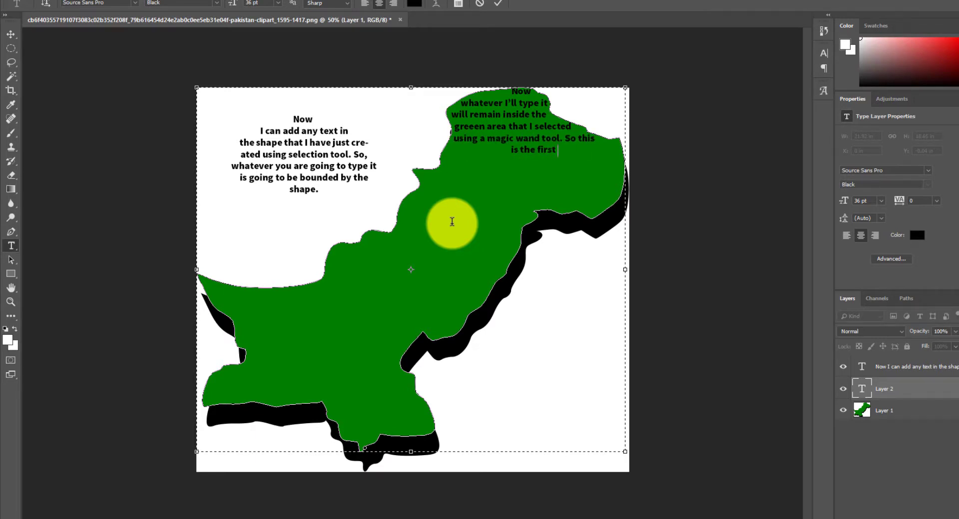
pyautogui.write(' is the first way through which')
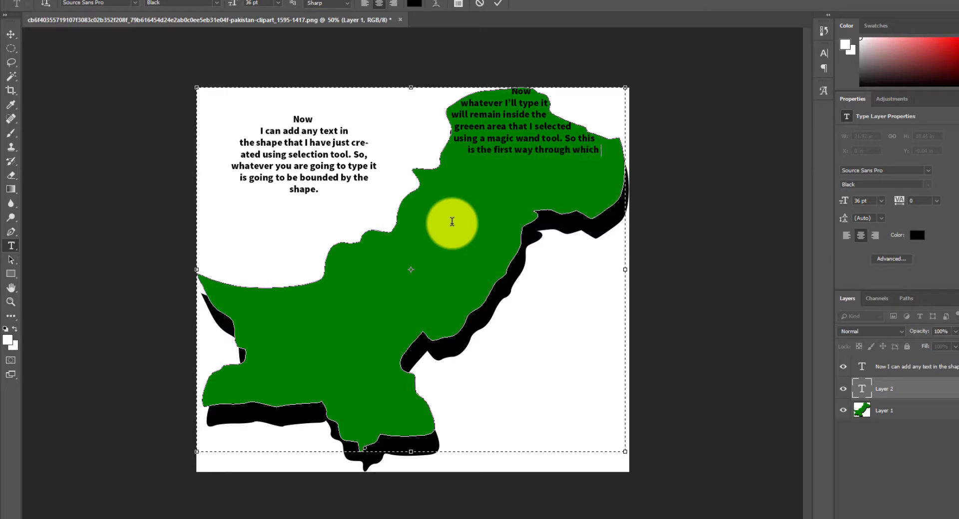
pyautogui.write(' you can')
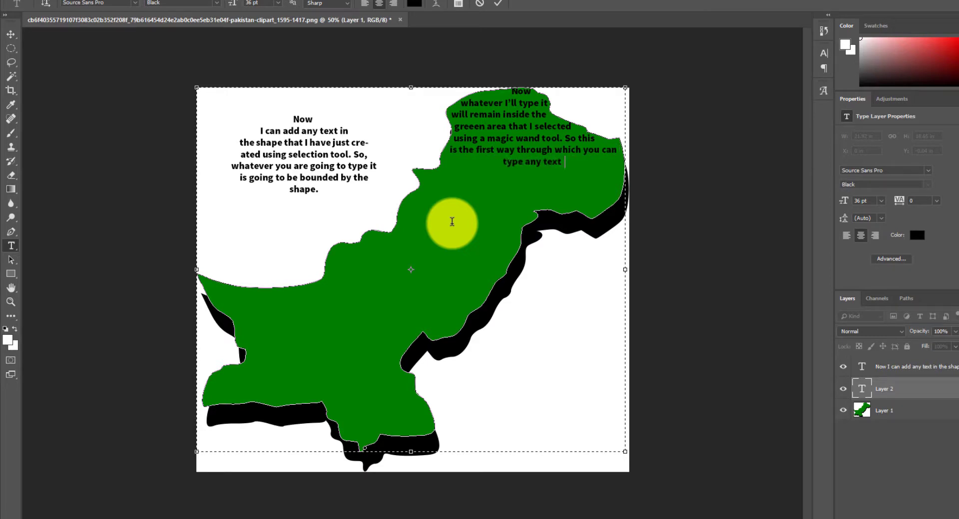
pyautogui.write('by a')
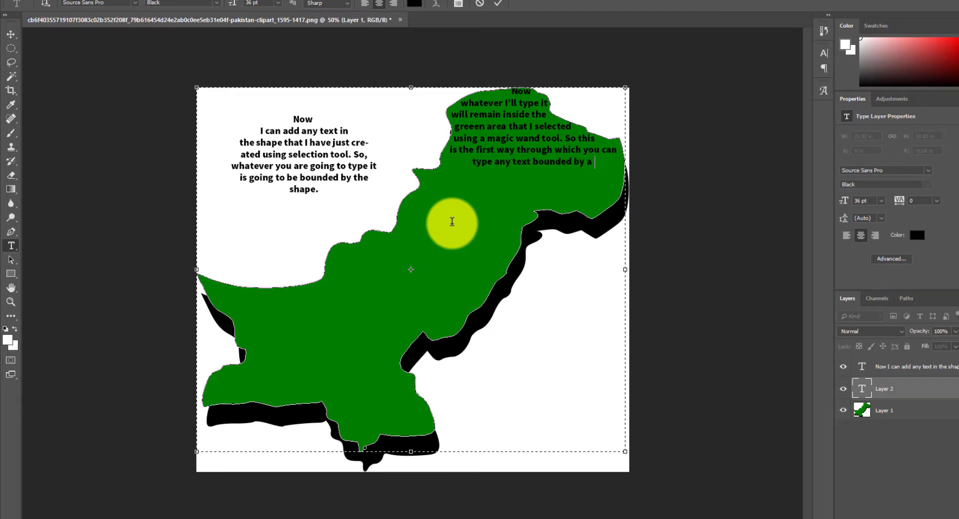
pyautogui.write(' partic')
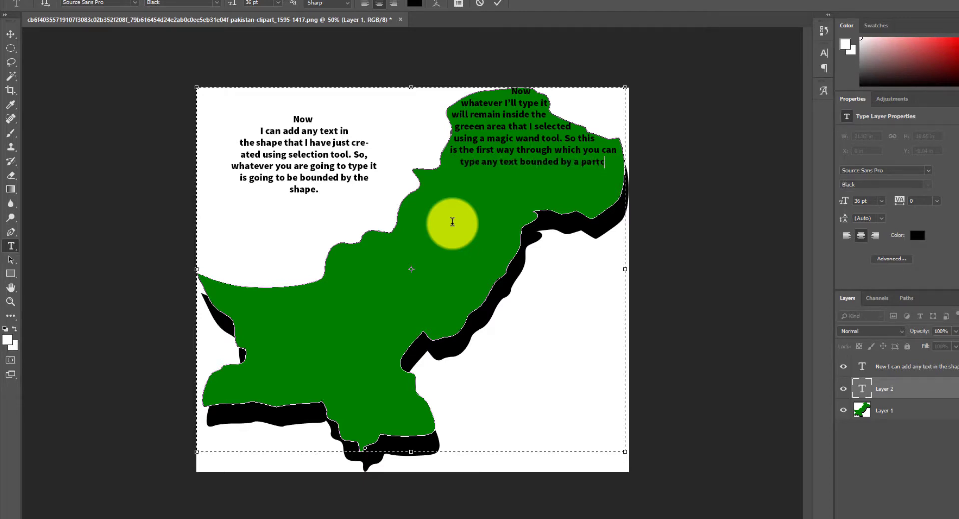
pyautogui.write('ular area')
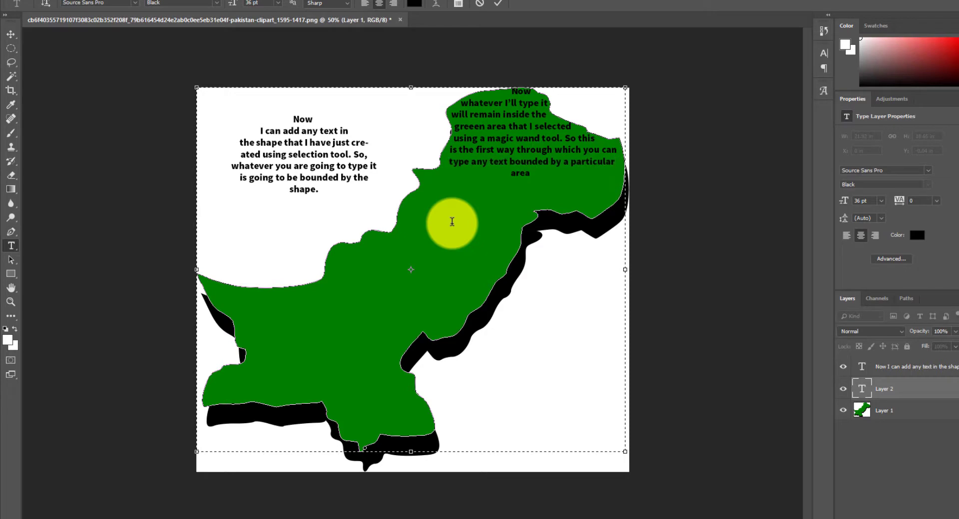
# Finish the map text with "which you have selected using selection tools, either the magic wand tool or the marquee tool." and commit it
pyautogui.write(' which you have se')
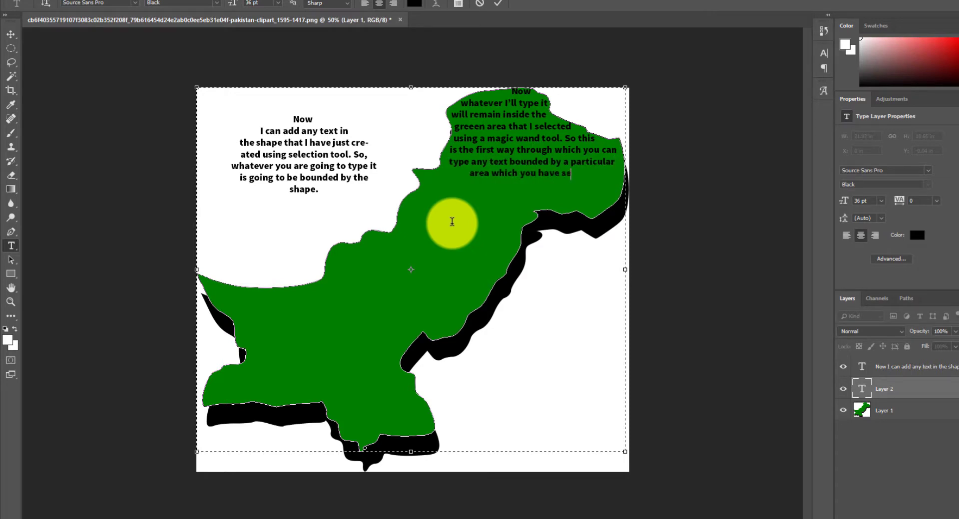
pyautogui.write('lected using ')
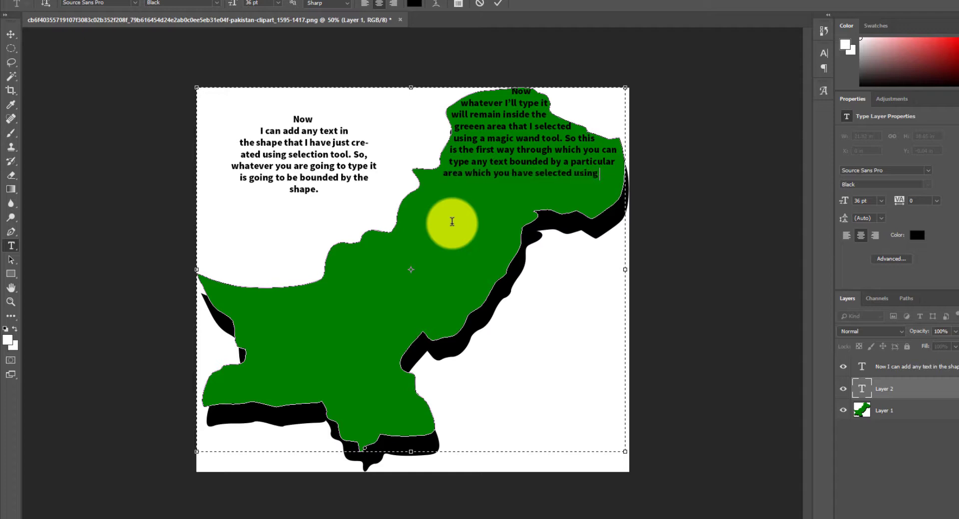
pyautogui.write('selection')
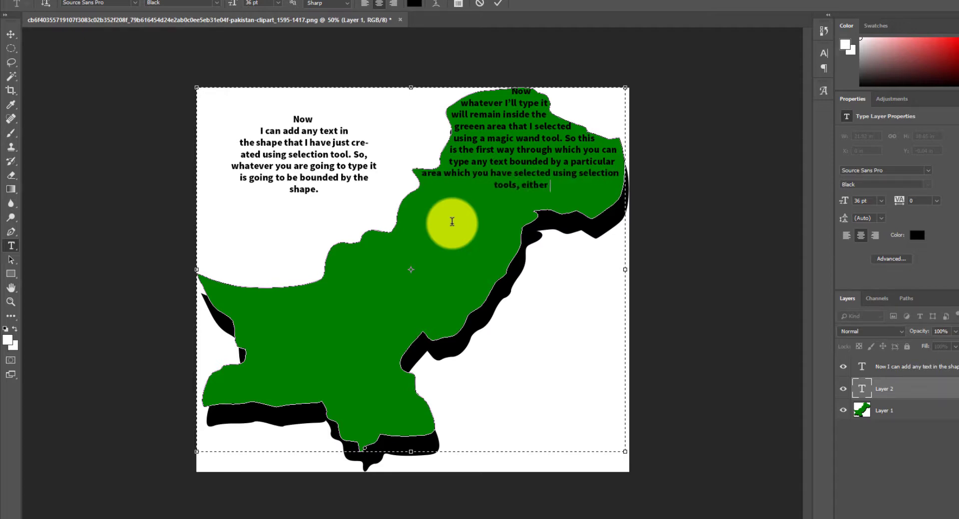
pyautogui.write(' tools, either the magic')
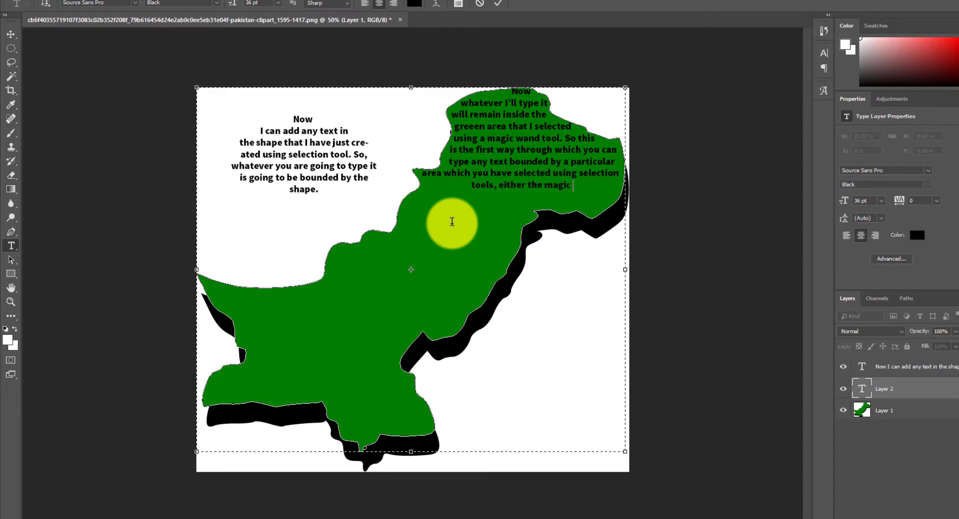
pyautogui.write(' wand tool')
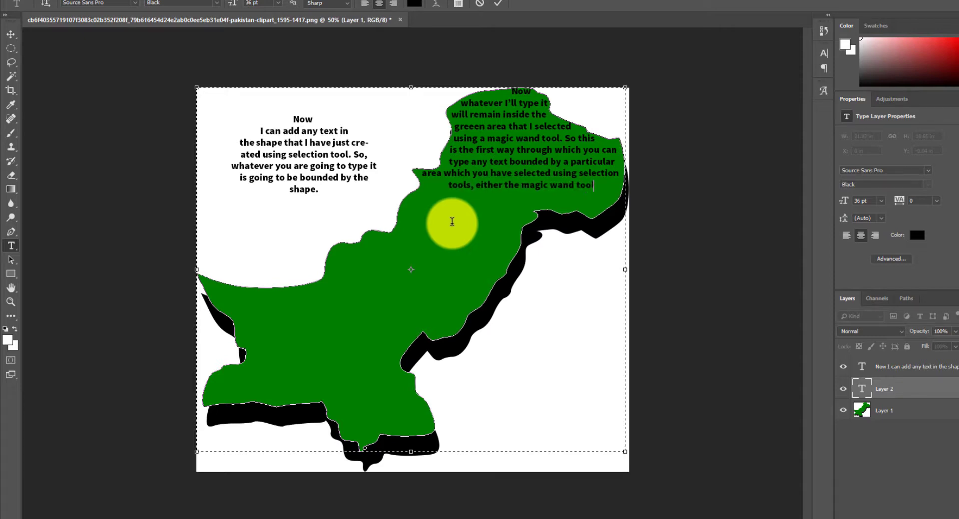
pyautogui.write(' or the marqu')
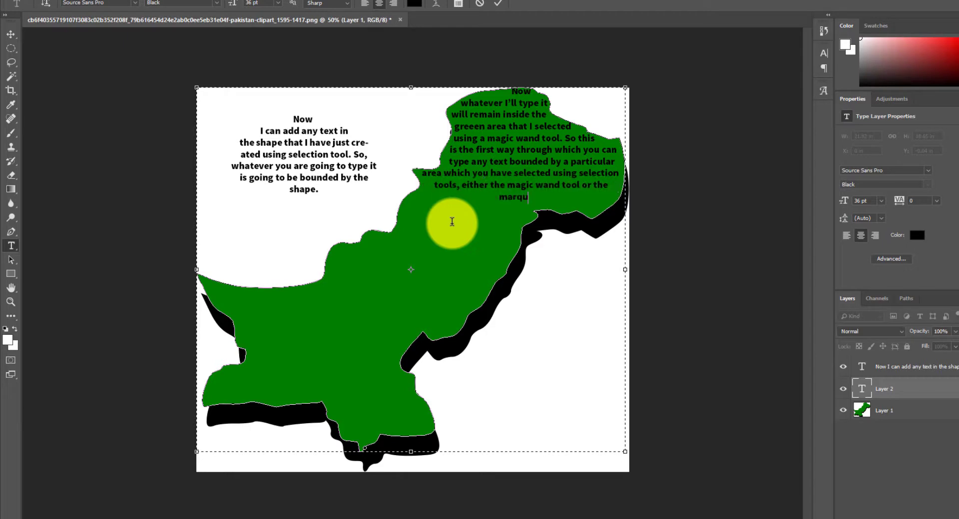
pyautogui.write('es')
pyautogui.press('BackSpace')
pyautogui.write('ee tool.')
pyautogui.hotkey('ctrl', 'Return')
# Draw a white five-sided polygon about 660 by 641 px in the empty area below the map with the Polygon tool in Shape mode
pyautogui.press('m')
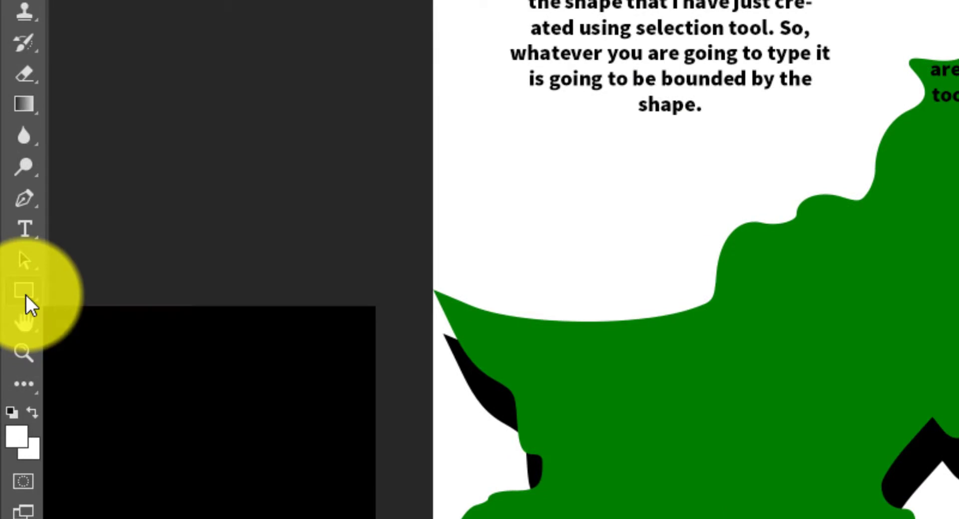
pyautogui.rightClick(26, 288)
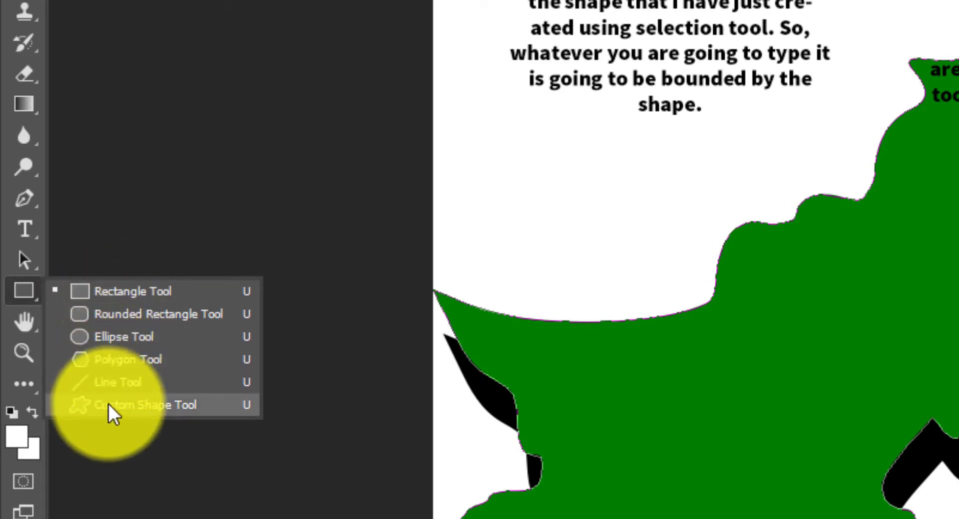
pyautogui.click(135, 361)
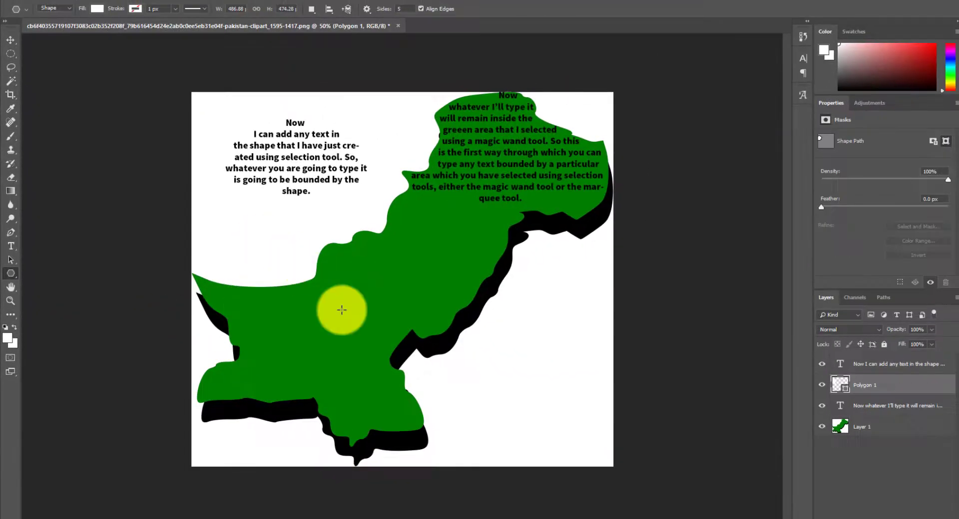
pyautogui.moveTo(505, 362); pyautogui.dragTo(557, 442)
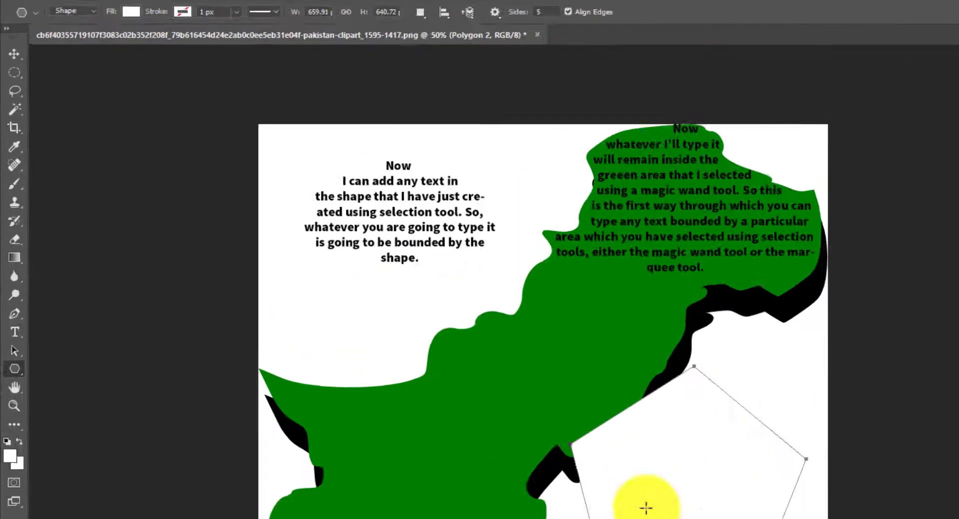
pyautogui.click(90, 10)
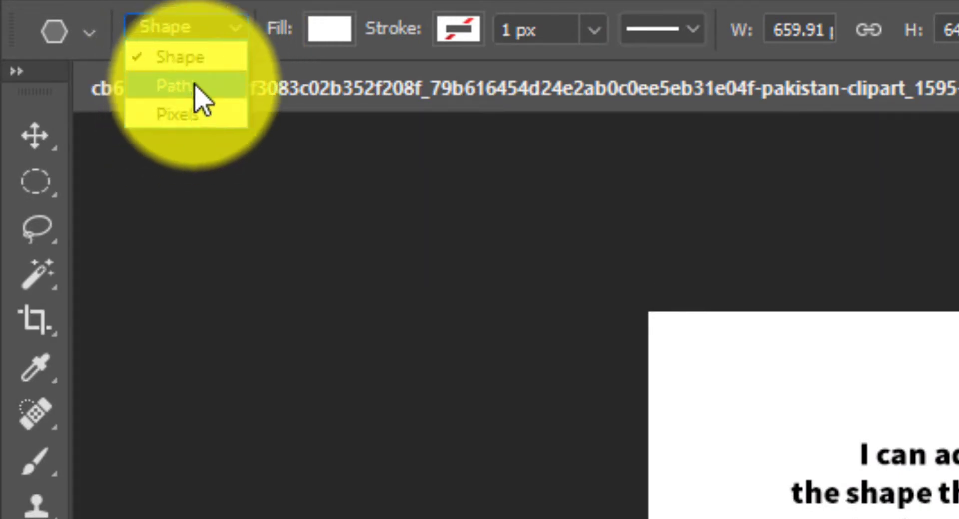
pyautogui.click(193, 61)
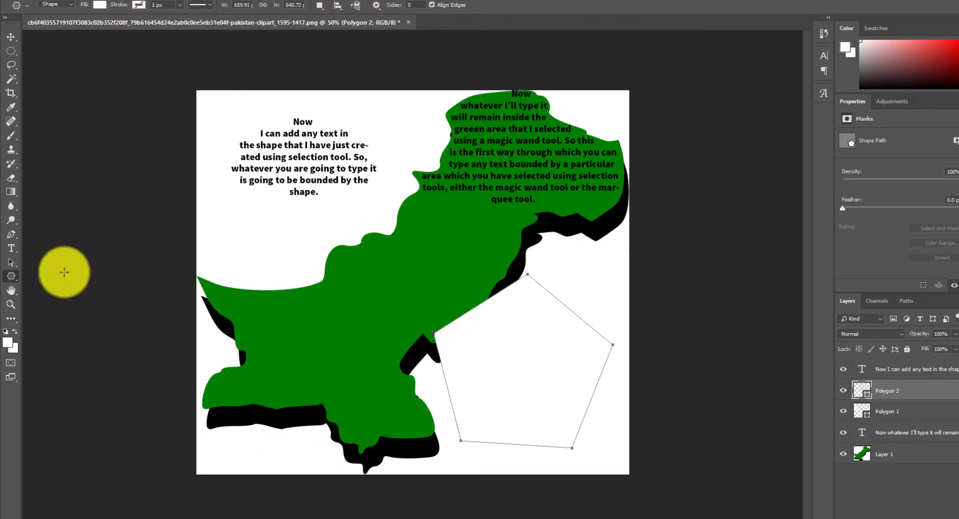
# Start text inside the polygon: "Start adding text, now this text will be bounded by the shape that you have just drawn. This is"
pyautogui.click(12, 252)
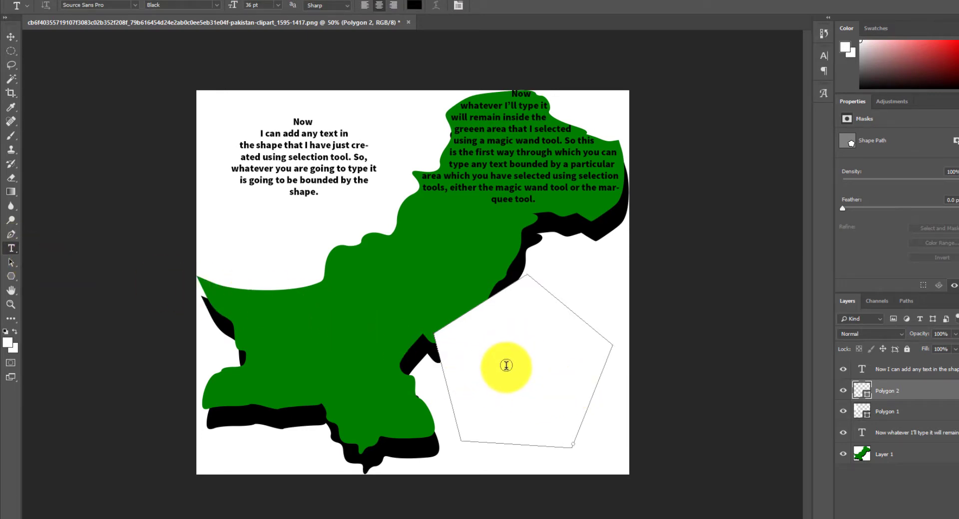
pyautogui.click(506, 366)
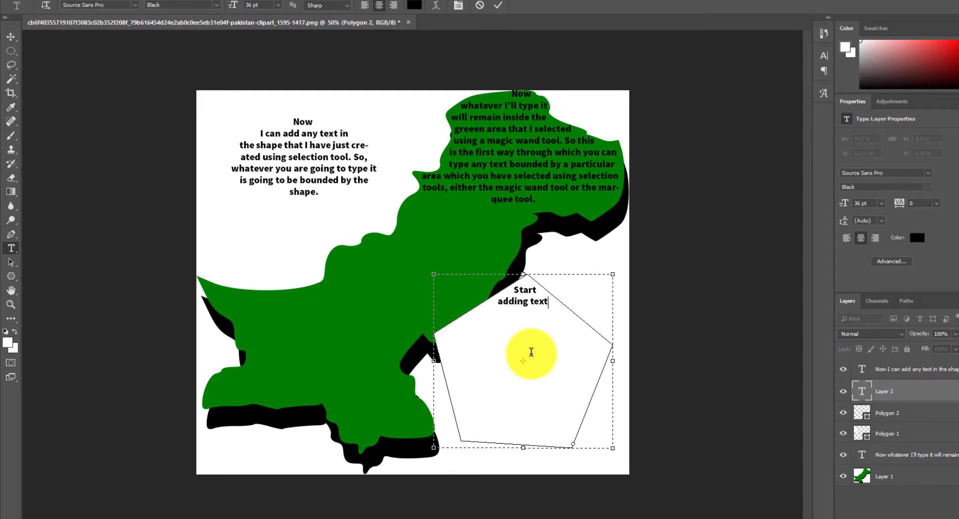
pyautogui.write('Start adding text, now ')
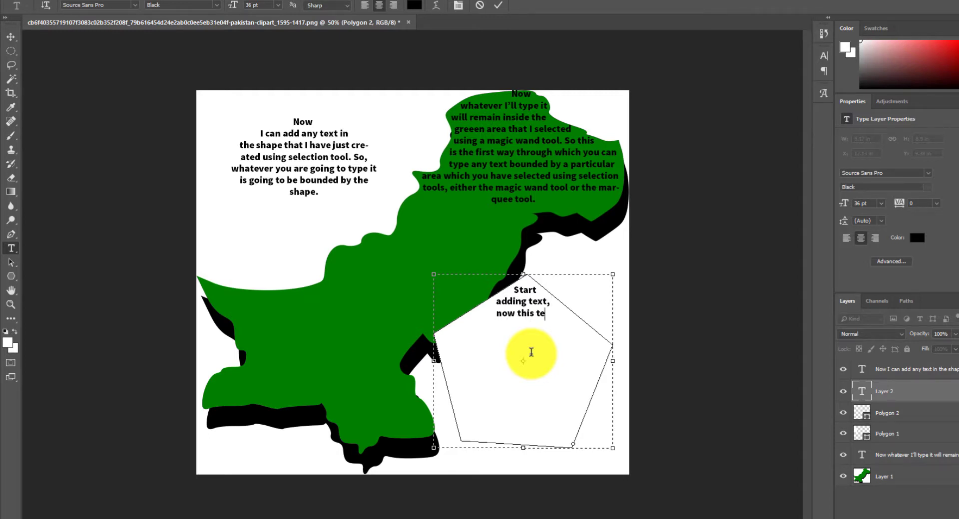
pyautogui.write('this text will be ')
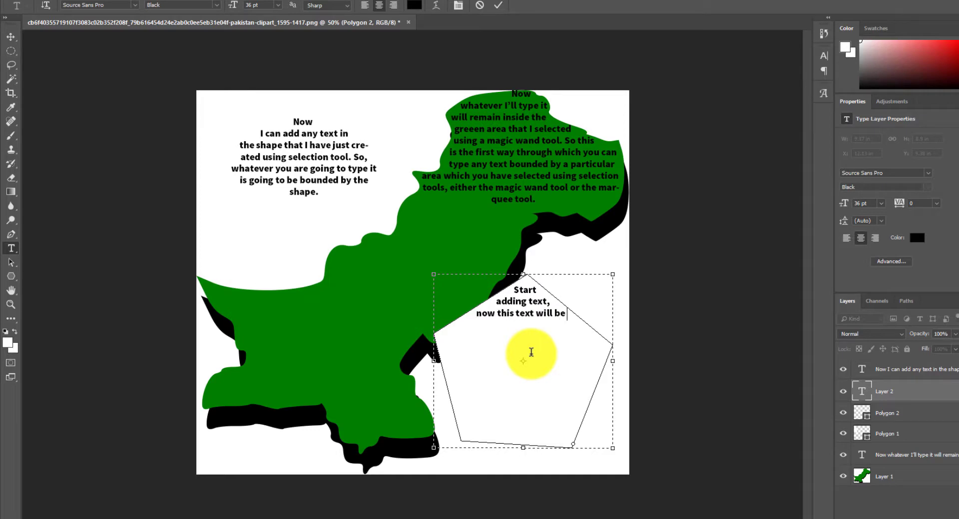
pyautogui.write('bounded by the shape that y')
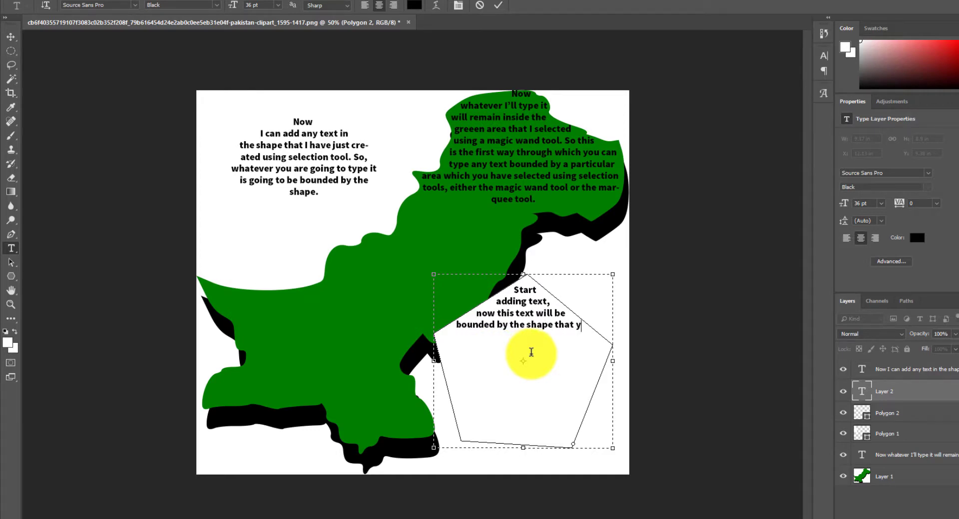
pyautogui.write('ou hav')
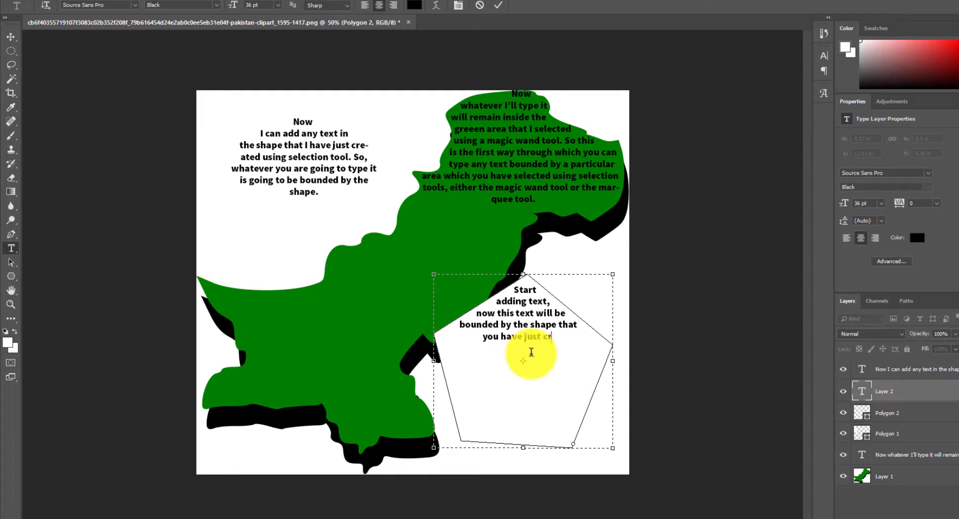
pyautogui.write('e just drawn. This is ')
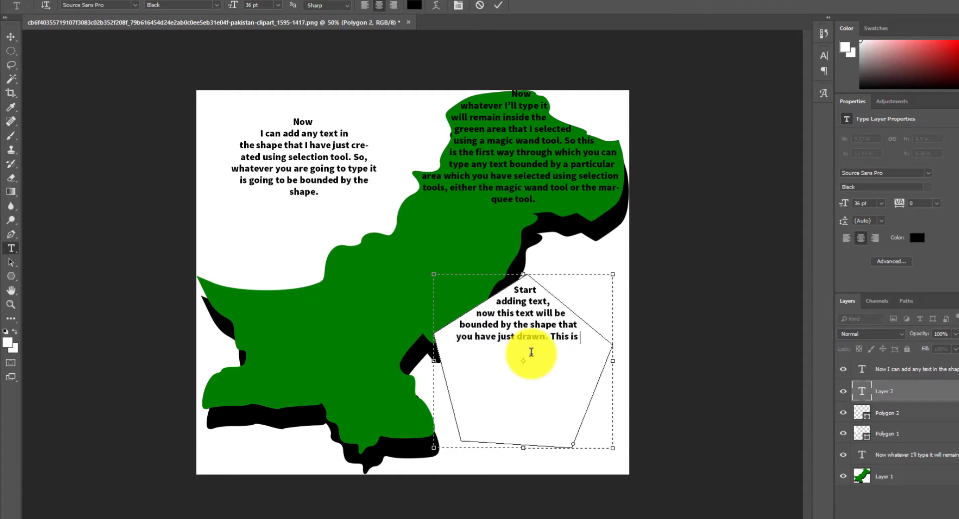
# Finish the polygon text with "quite simple but will allow you to drawn predefined shapes only." and commit it by selecting the Polygon 2 layer
pyautogui.write('quite simple bu')
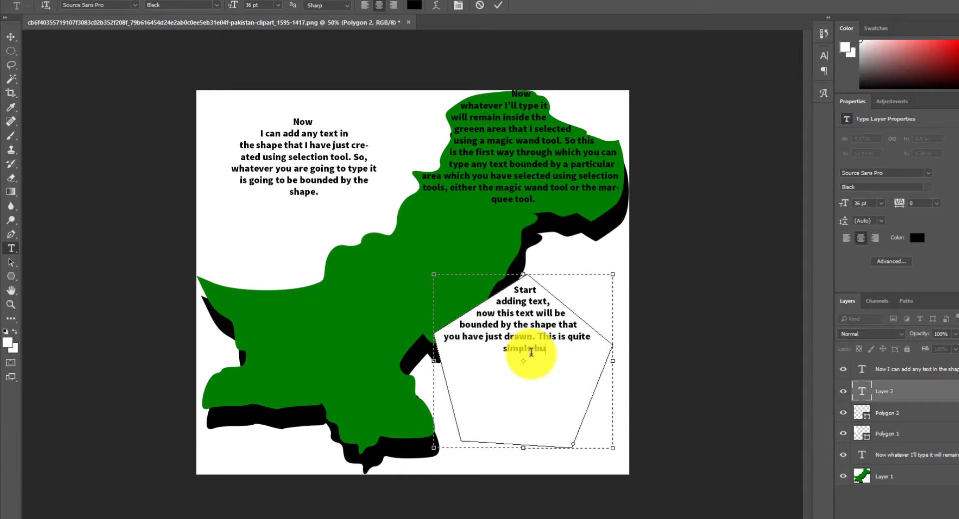
pyautogui.write('t will allo')
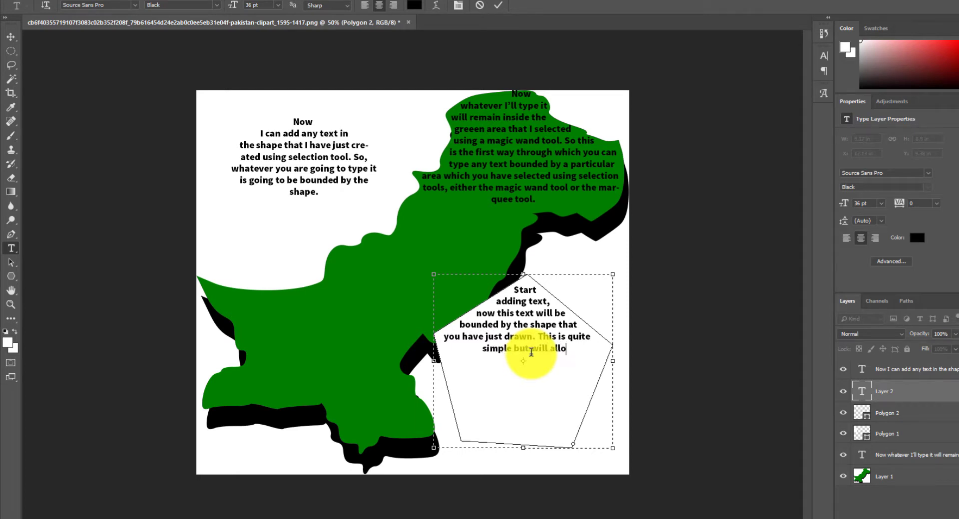
pyautogui.write('w you to drawn predefi')
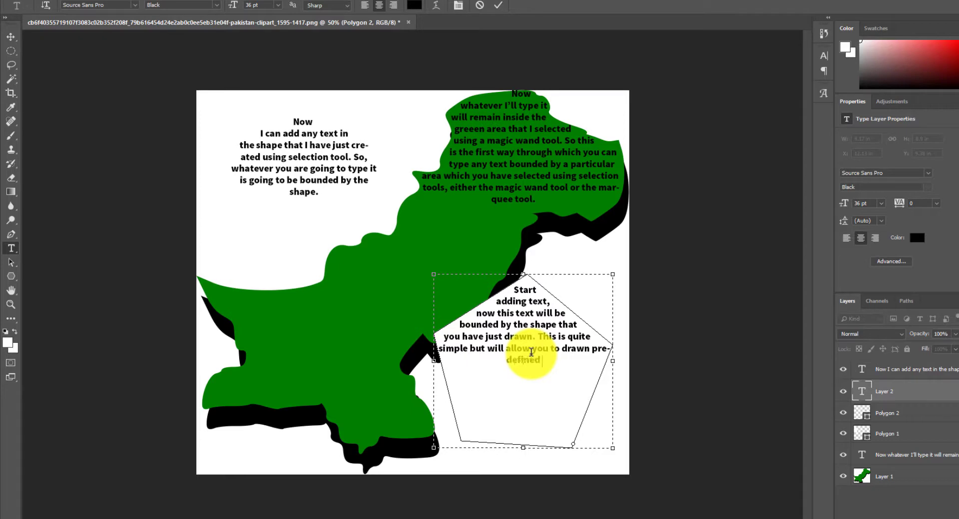
pyautogui.write('ned shapes only.')
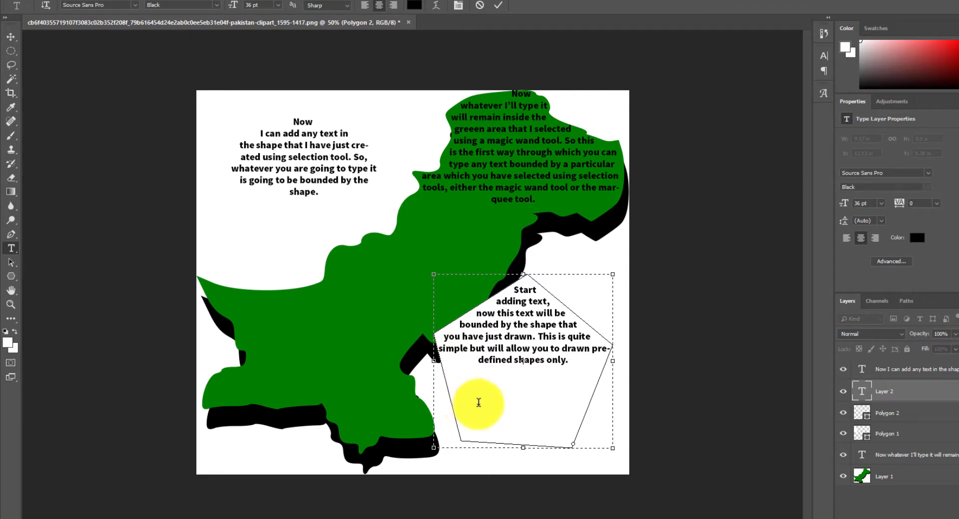
pyautogui.click(882, 421)
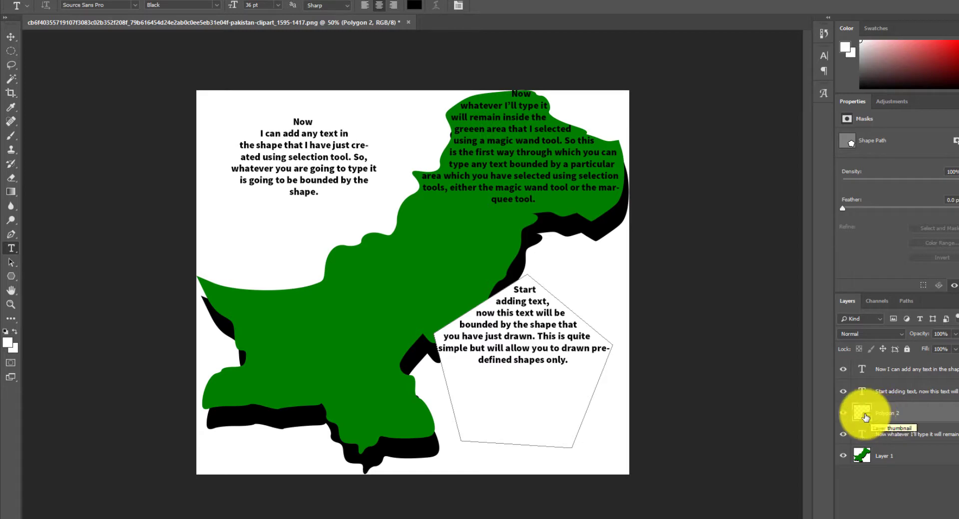
# Change the fill colour of the Polygon 2 shape to blue #2952d7
pyautogui.doubleClick(862, 414)
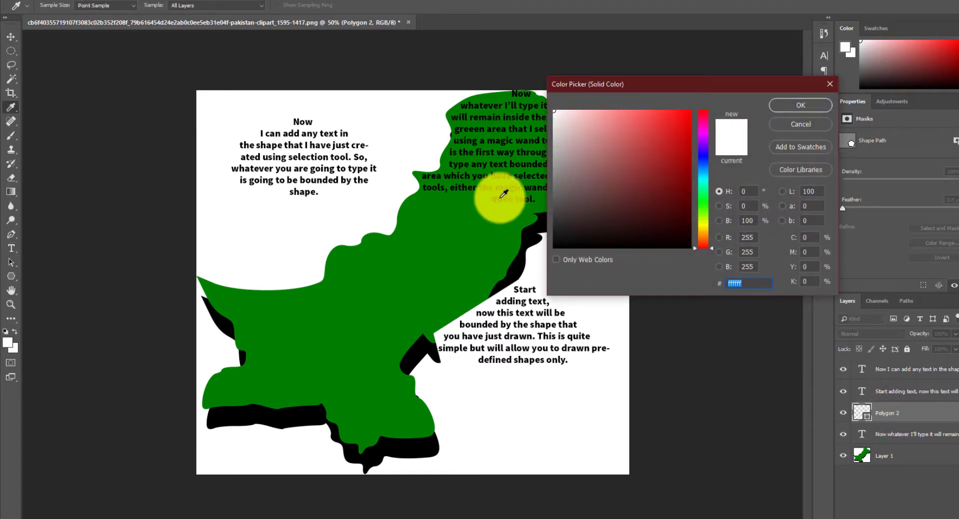
pyautogui.moveTo(599, 154); pyautogui.dragTo(662, 130)
pyautogui.click(711, 162)
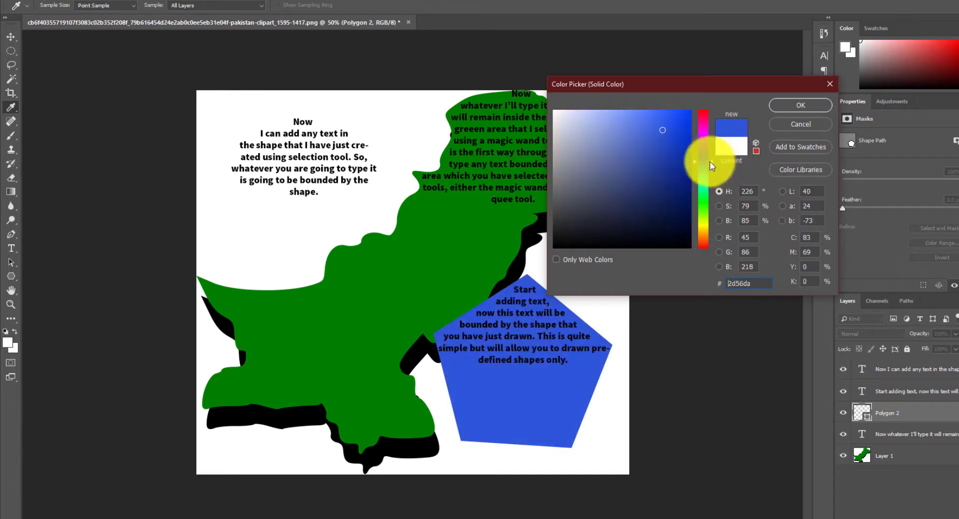
pyautogui.click(665, 131)
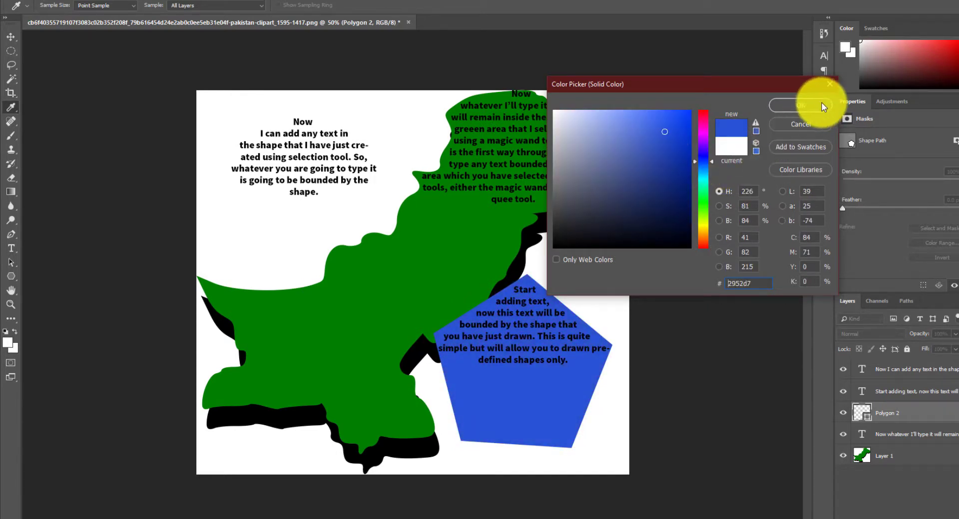
pyautogui.click(824, 107)
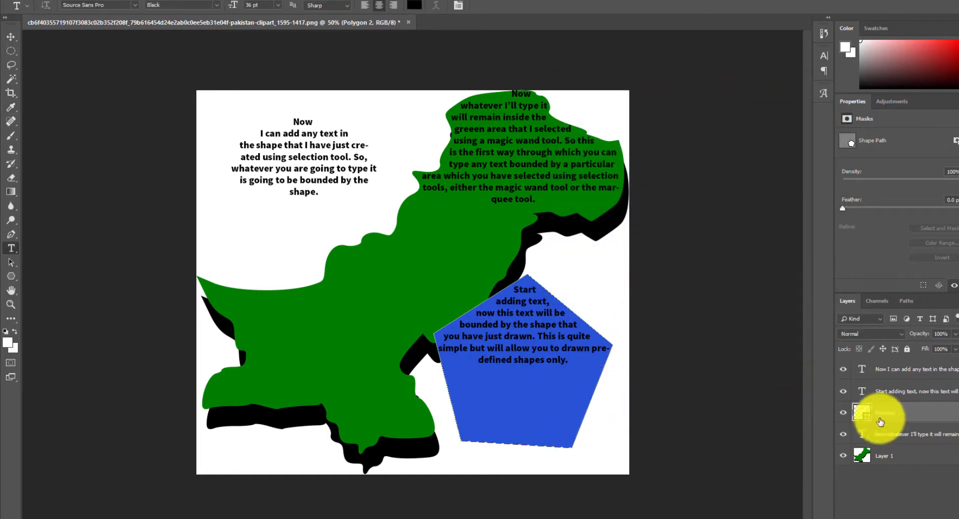
# Give the polygon a black dashed outline with a stroke width of 15.33 px
pyautogui.click(13, 277)
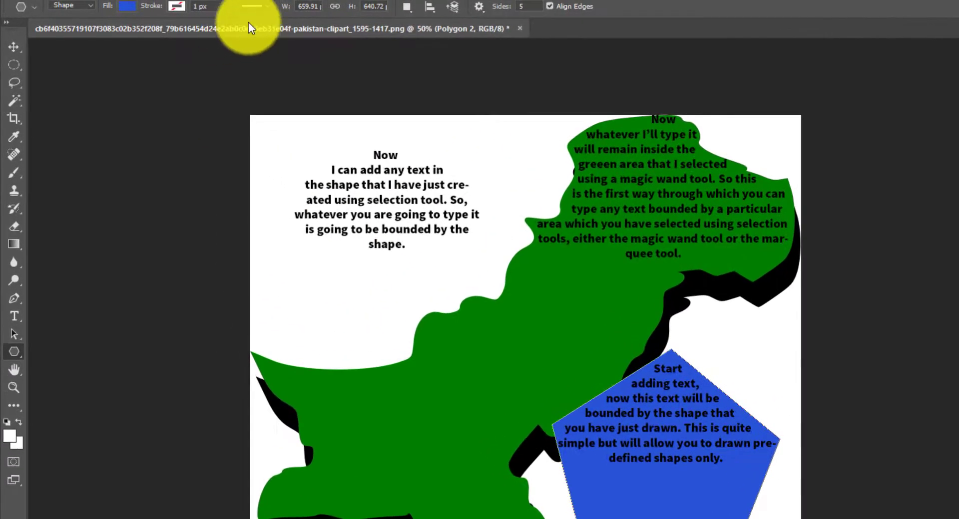
pyautogui.click(268, 5)
pyautogui.click(253, 74)
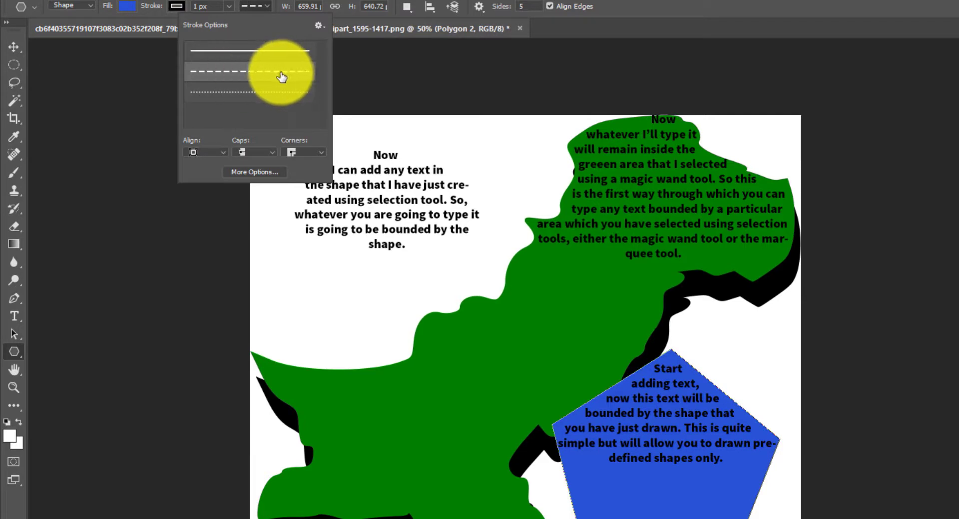
pyautogui.click(227, 7)
pyautogui.click(230, 6)
pyautogui.moveTo(229, 20); pyautogui.dragTo(245, 20)
# Switch the polygon's outline to the dotted stroke type
pyautogui.click(252, 6)
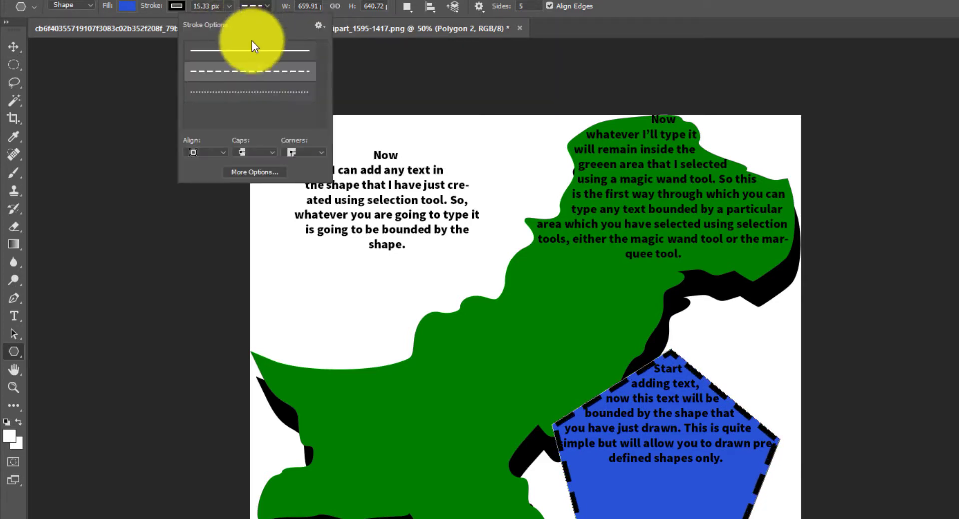
pyautogui.click(252, 42)
pyautogui.click(260, 8)
pyautogui.click(252, 6)
pyautogui.click(253, 93)
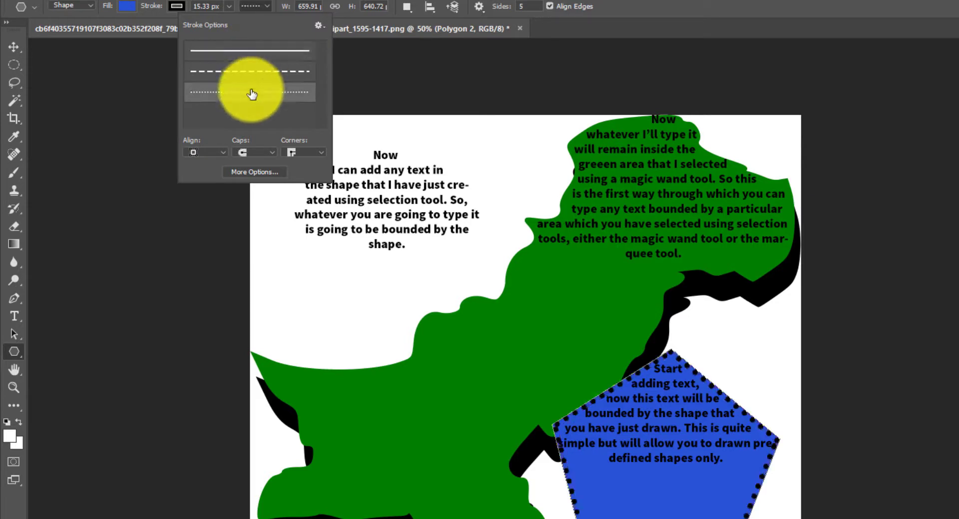
pyautogui.click(253, 6)
# Try yellow for the polygon's dotted stroke, then set the stroke colour to red
pyautogui.click(177, 6)
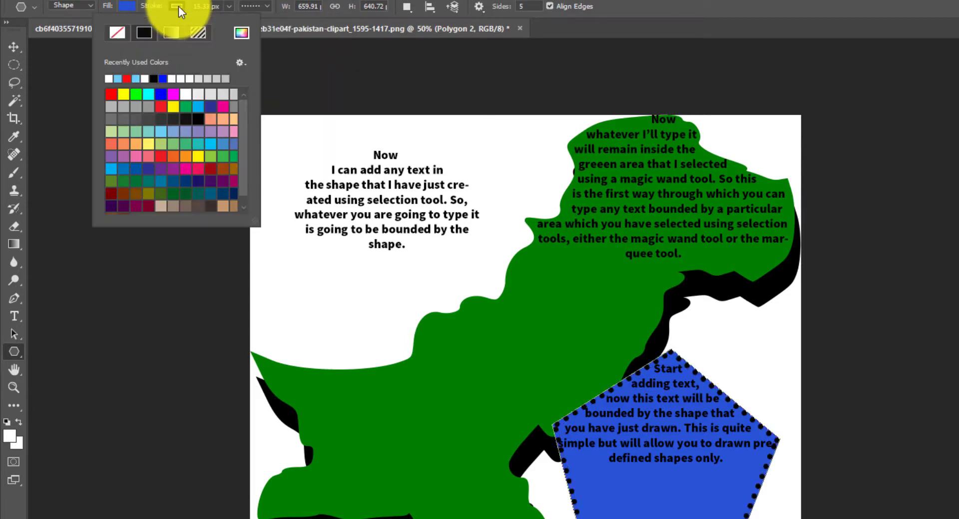
pyautogui.click(173, 106)
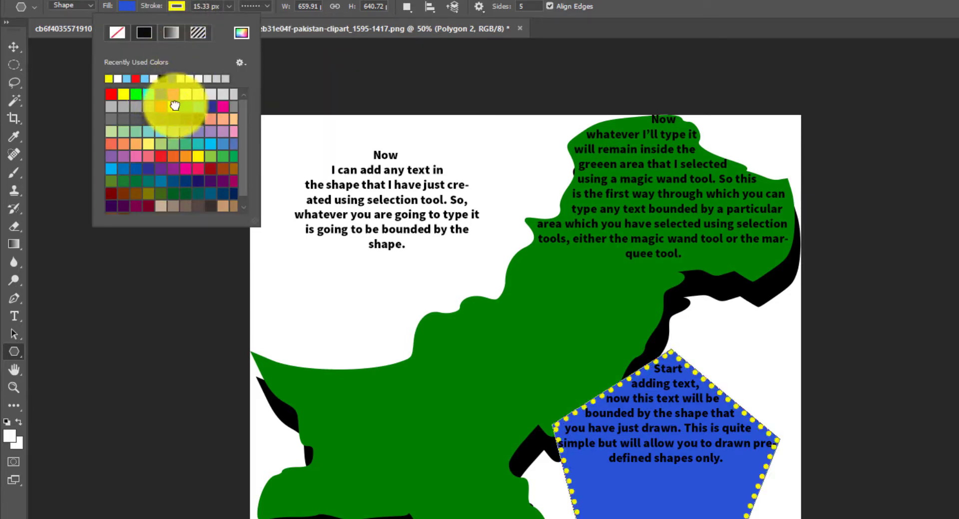
pyautogui.click(160, 156)
pyautogui.click(411, 303)
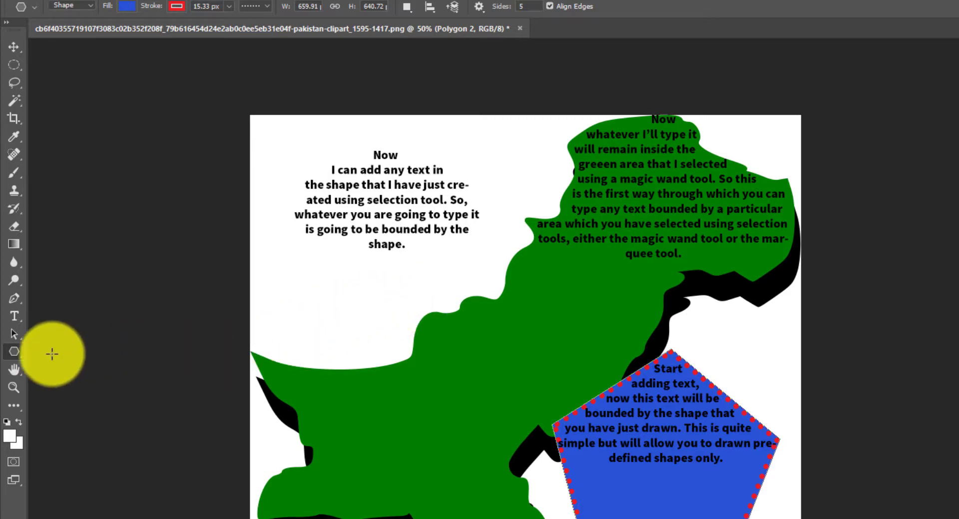
# Draw a heart about 543 by 557 px with the Custom Shape tool, in the area beneath the circular text block
pyautogui.click(15, 353)
pyautogui.click(70, 420)
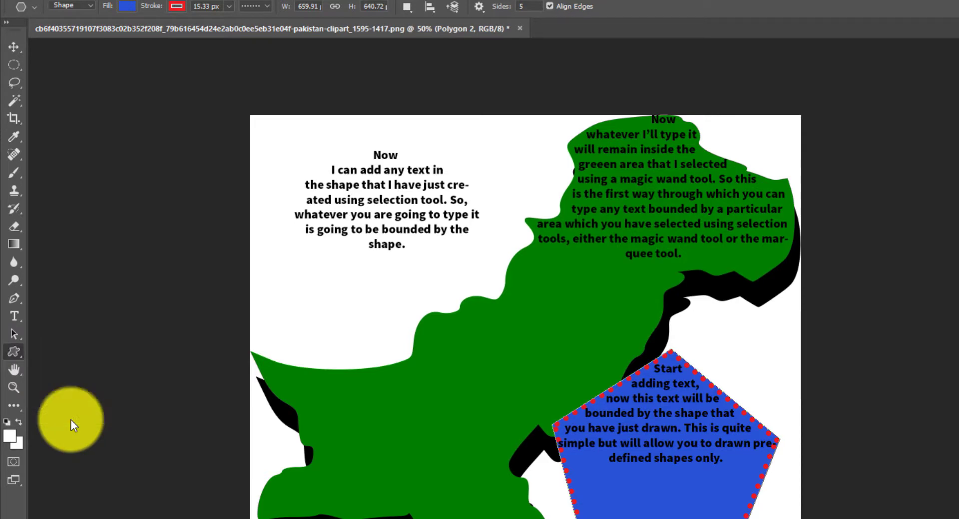
pyautogui.click(539, 4)
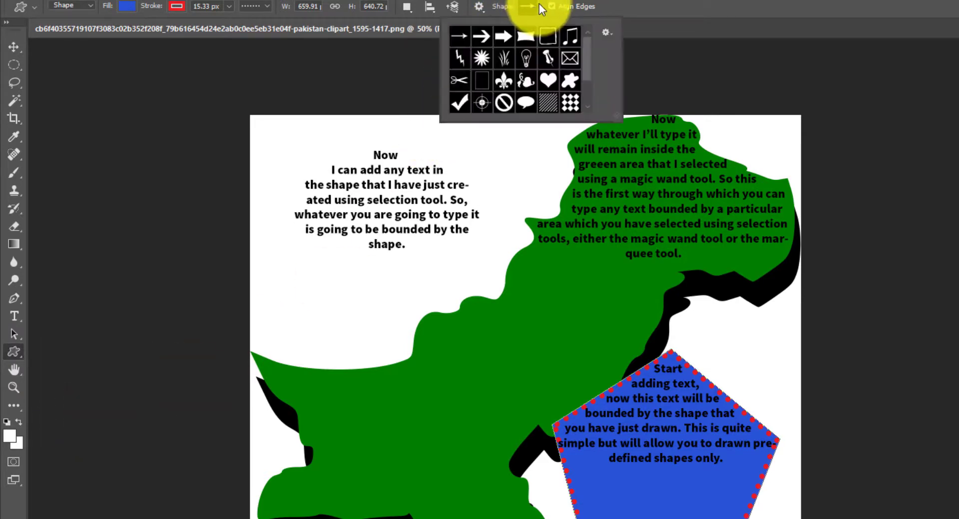
pyautogui.scroll(-3, 586, 57)
pyautogui.scroll(-1, 586, 75)
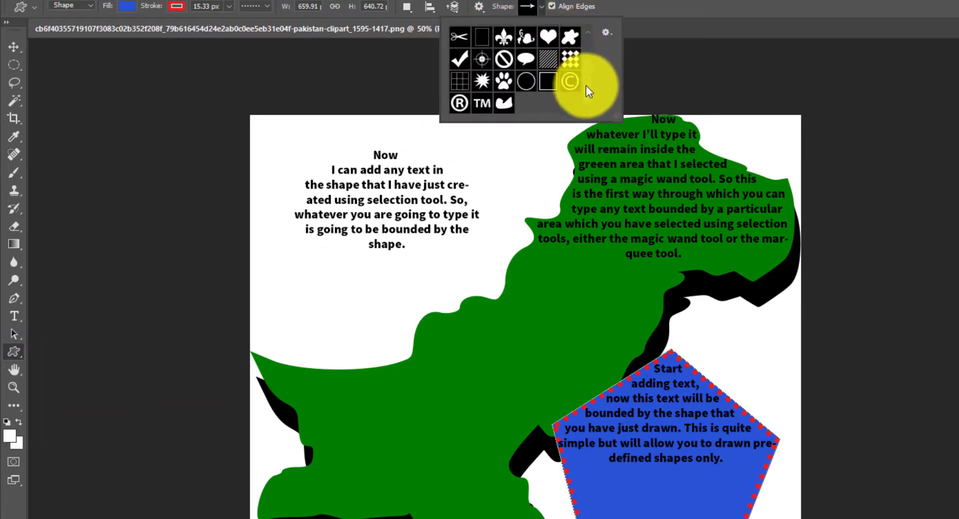
pyautogui.scroll(3, 572, 50)
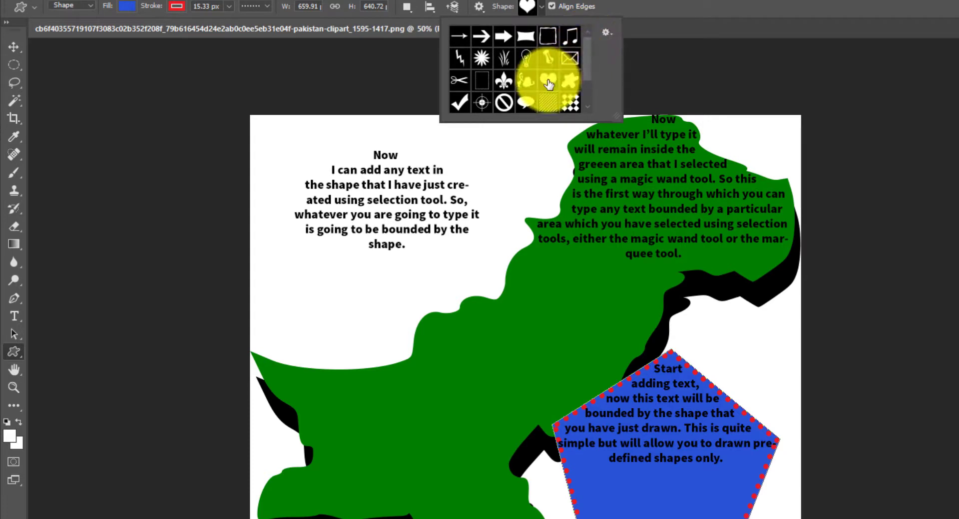
pyautogui.click(325, 288)
pyautogui.moveTo(325, 285); pyautogui.dragTo(510, 476)
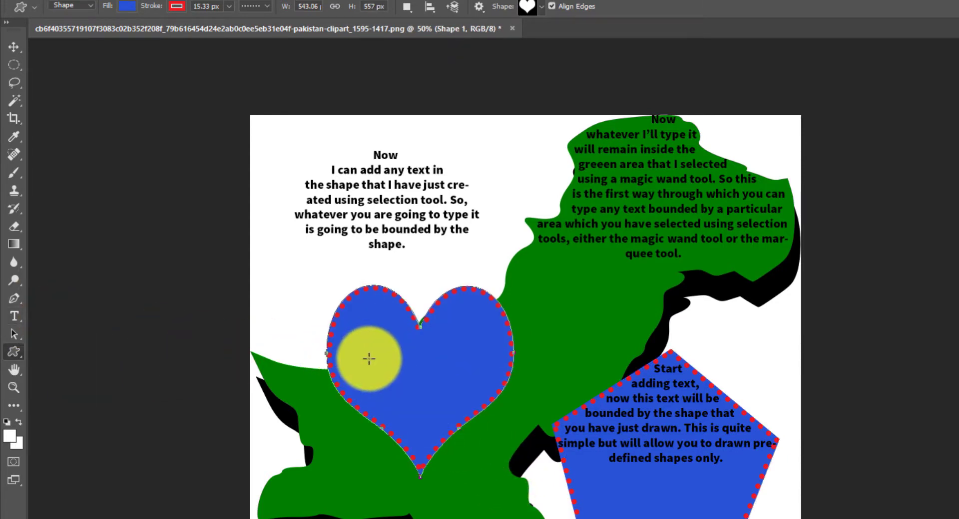
# Start text inside the heart: "And start adding text into this shape. So this is once again"
pyautogui.click(14, 316)
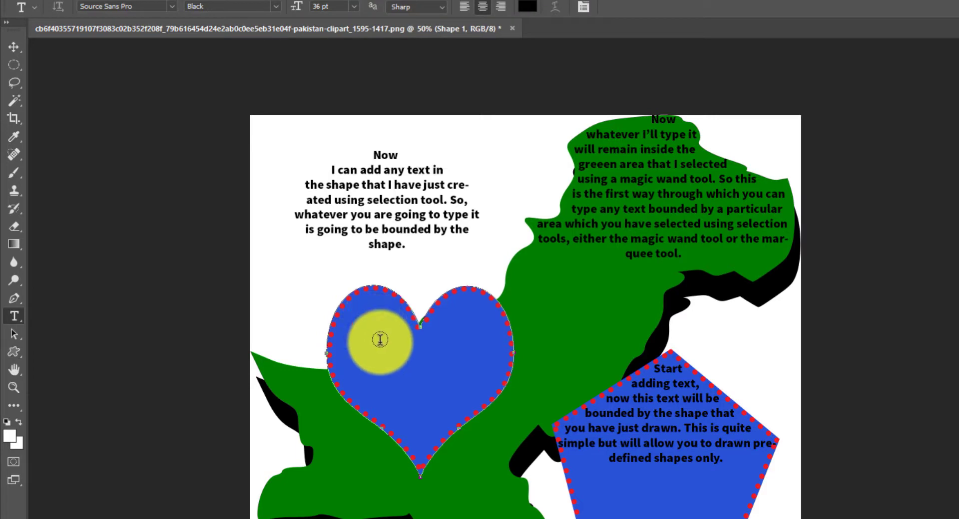
pyautogui.click(482, 405)
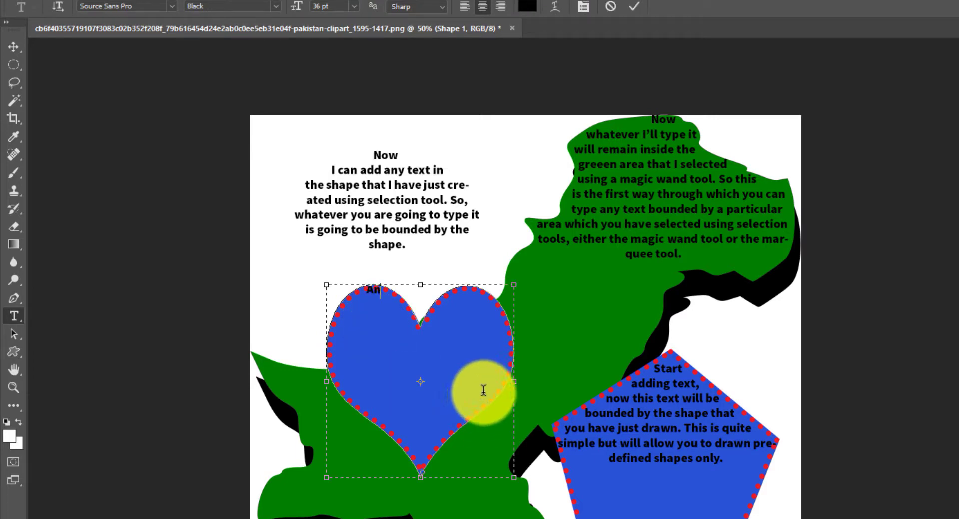
pyautogui.write('And start a')
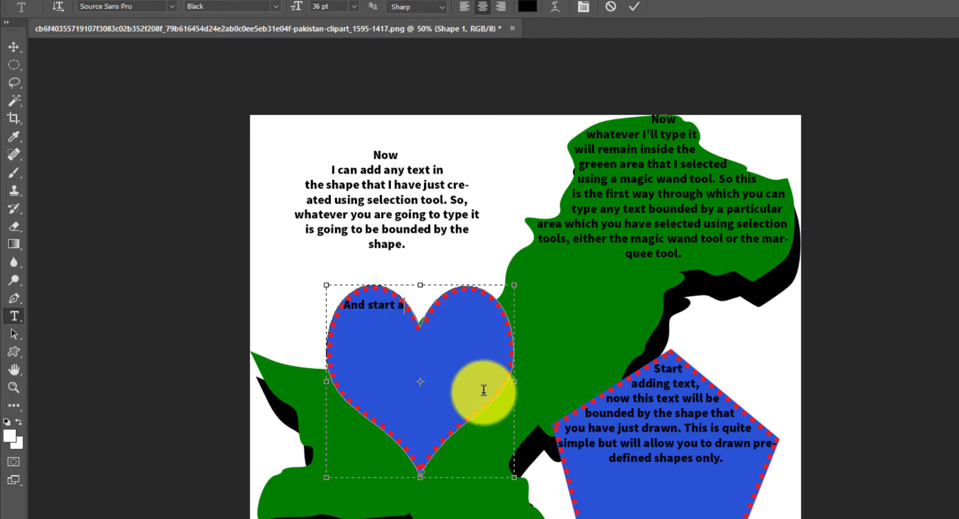
pyautogui.write('dding text int')
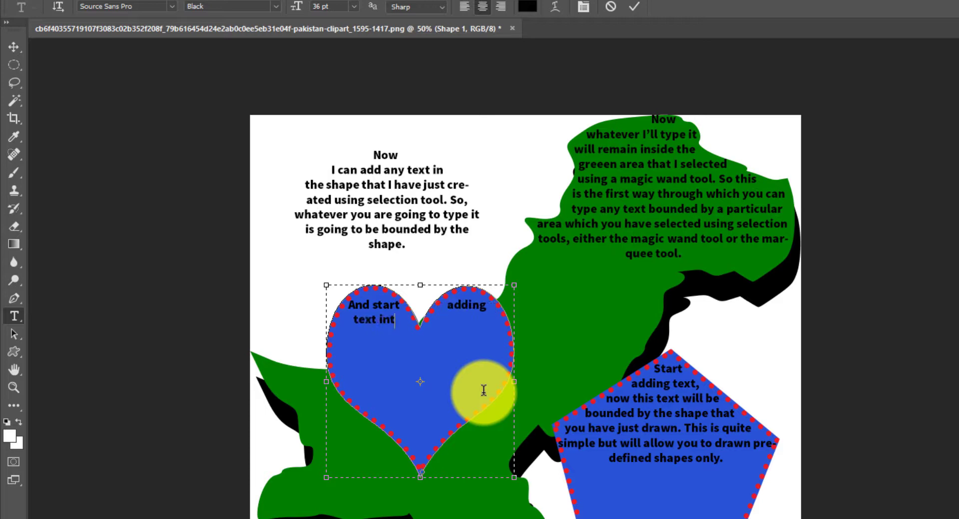
pyautogui.write('o this shape. So this is')
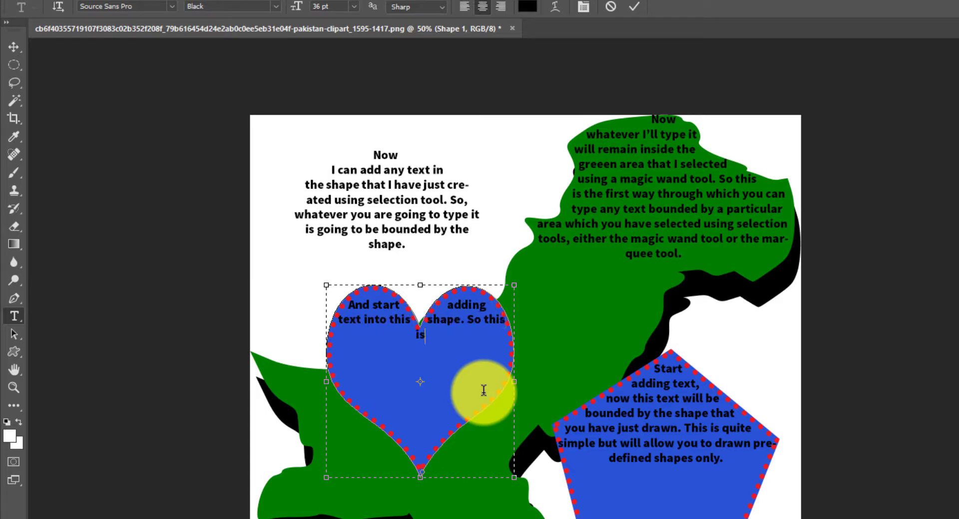
pyautogui.write(' once again')
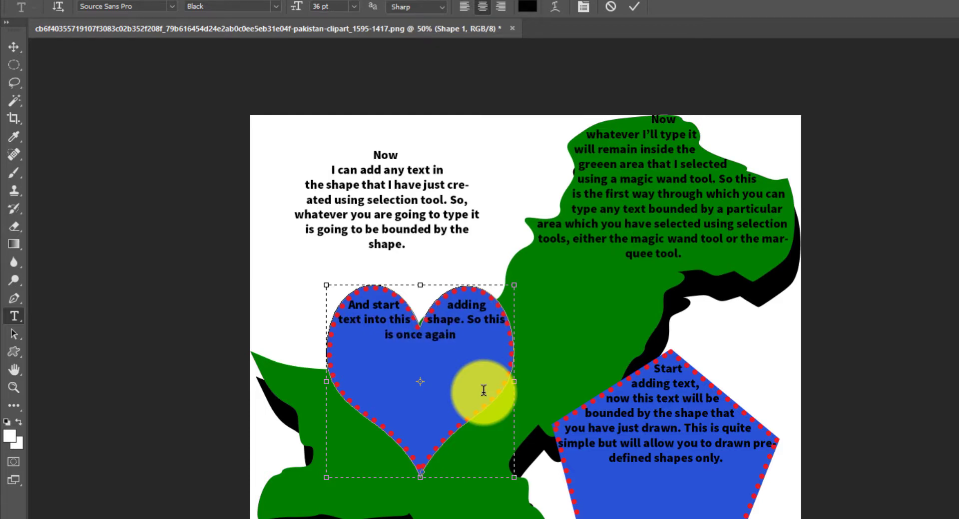
# Continue the heart text with "quite easy and straightforward. Now let me show you one last thing"
pyautogui.write(' quite easy a')
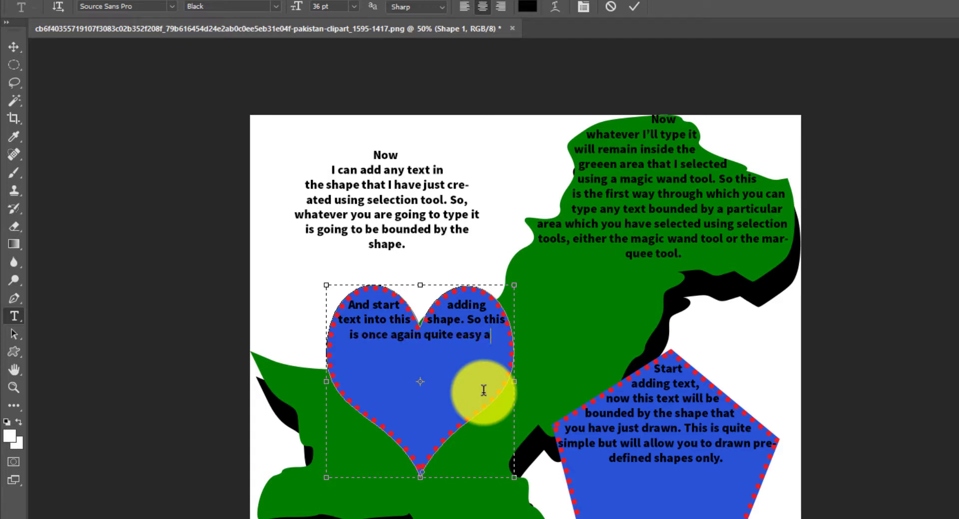
pyautogui.write('nd straightforwar')
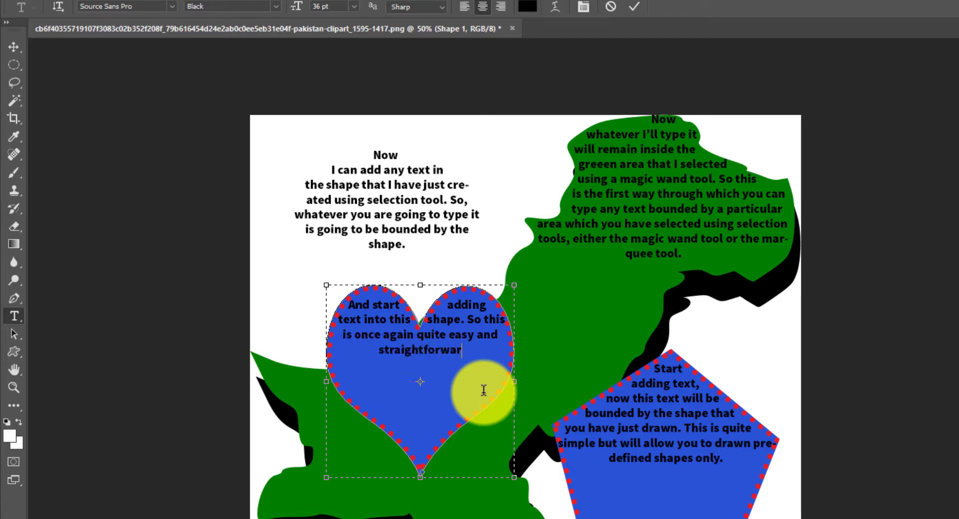
pyautogui.write('d. Now let me s')
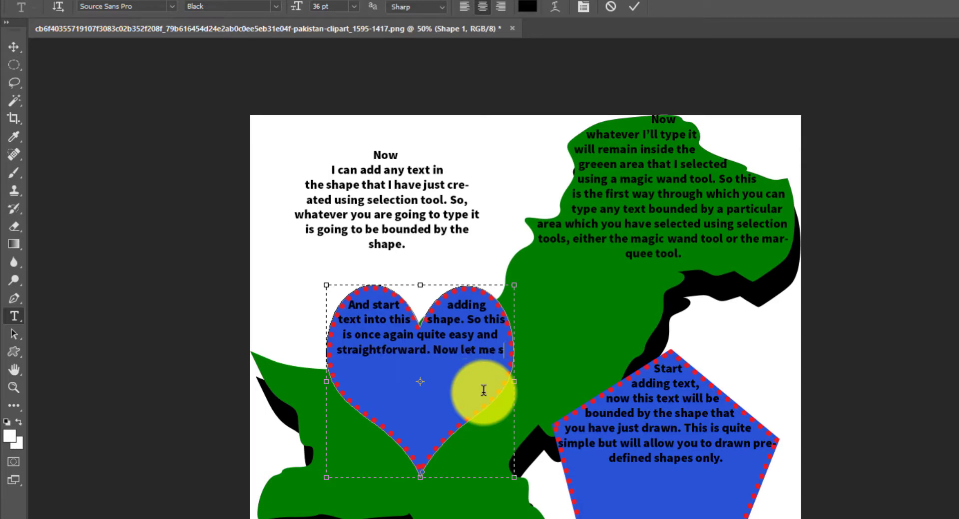
pyautogui.write('hownone')
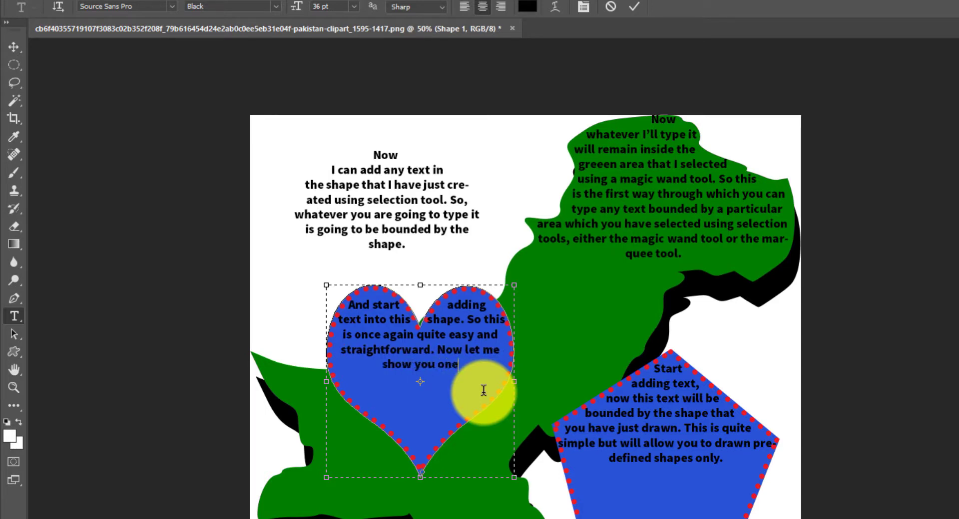
pyautogui.write(' last thing')
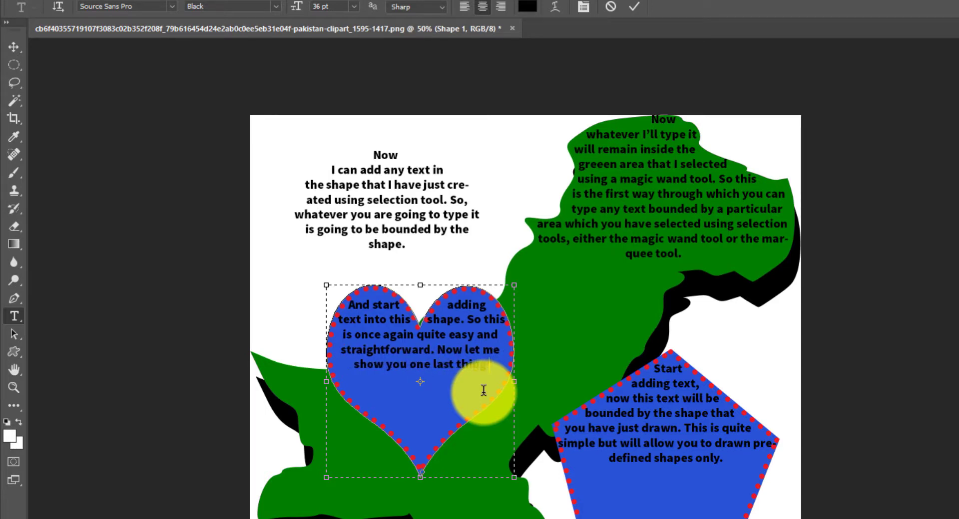
# Finish the heart text with "through which you cna draw custom shapes and add text in those shapes."
pyautogui.write(' wrough which you cn')
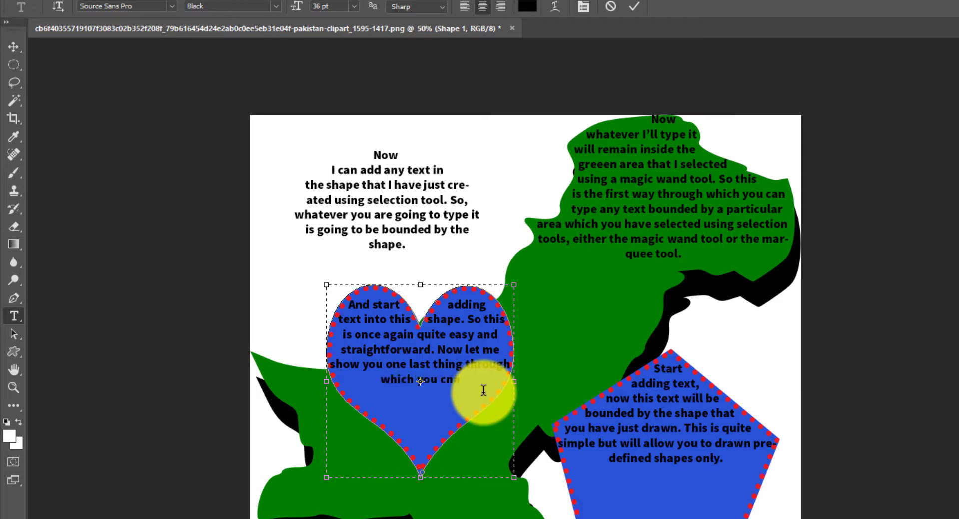
pyautogui.write('a draw custom')
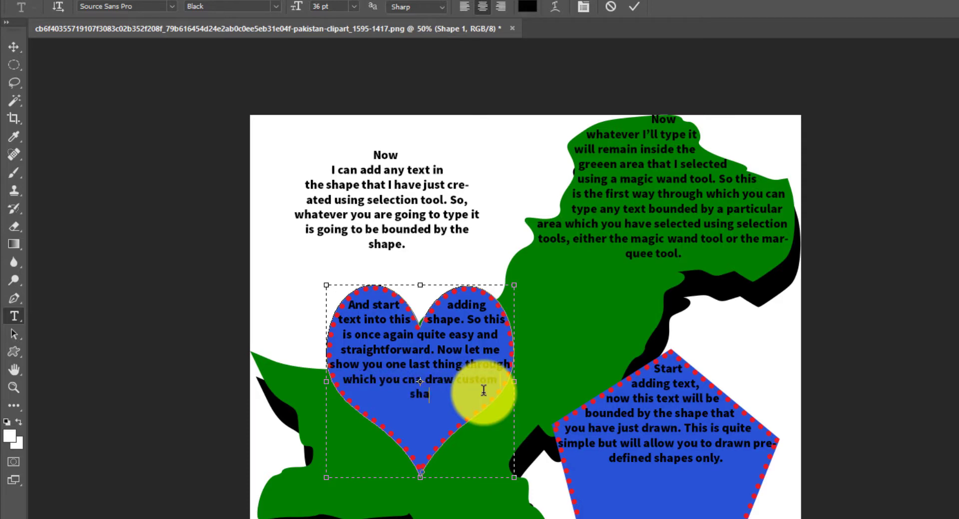
pyautogui.write(' shapes and a')
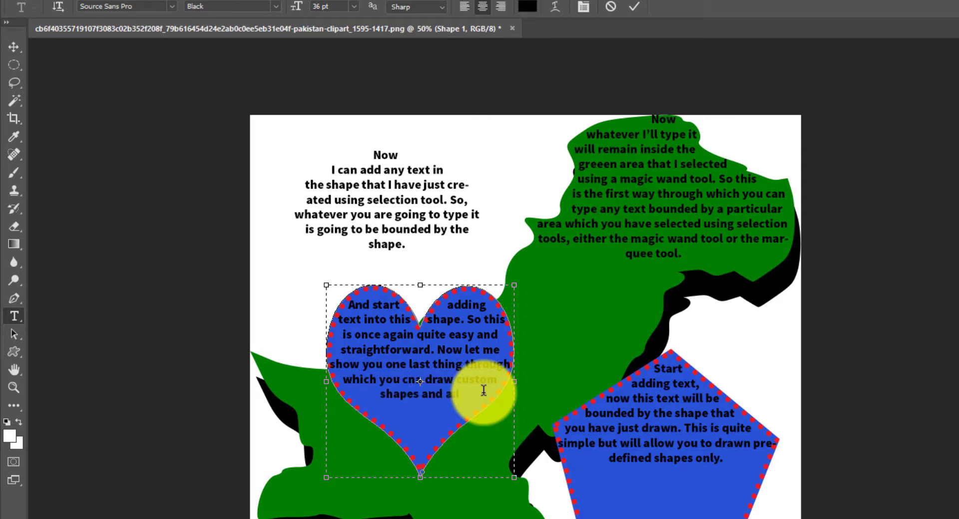
pyautogui.write('dd text in')
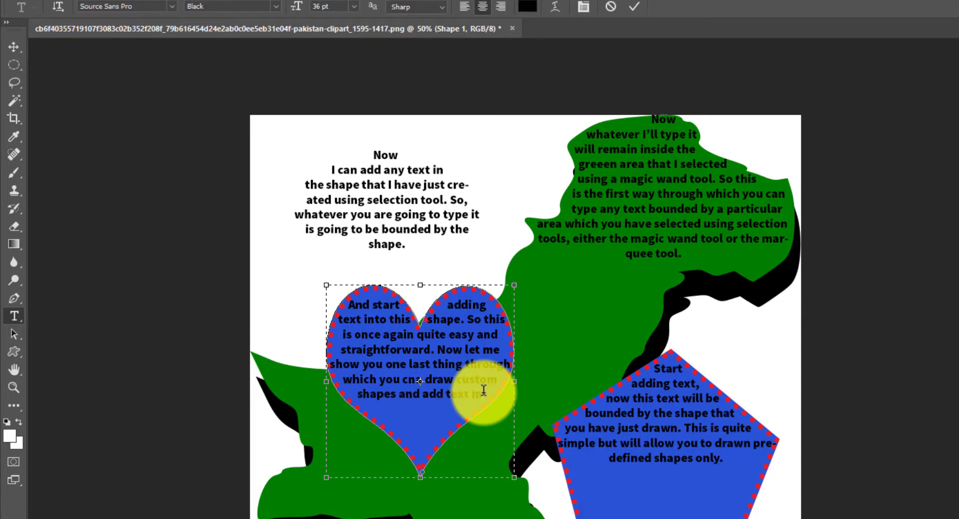
pyautogui.write(' those shapes.')
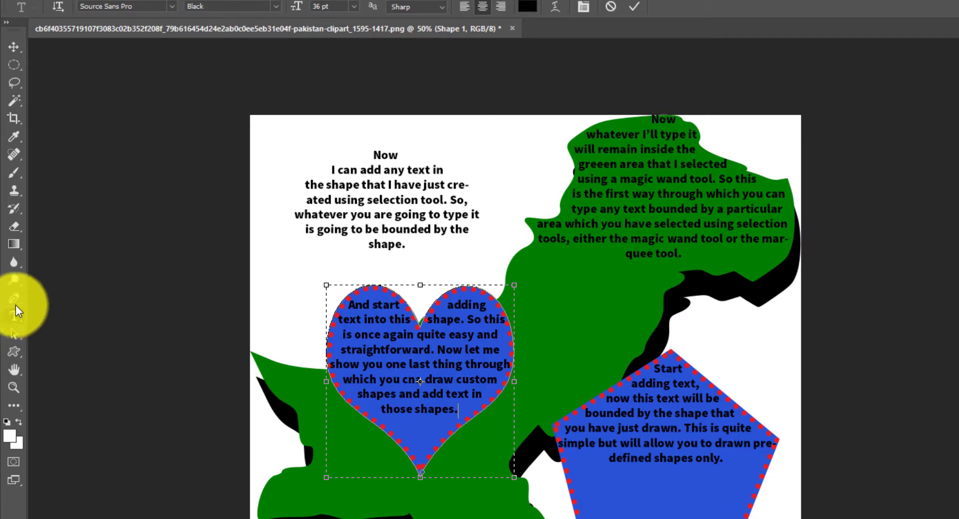
# Draw a closed curved shape about 480 by 522 px with the Pen tool in Shape mode, overlapping the area beneath the heart
pyautogui.click(16, 297)
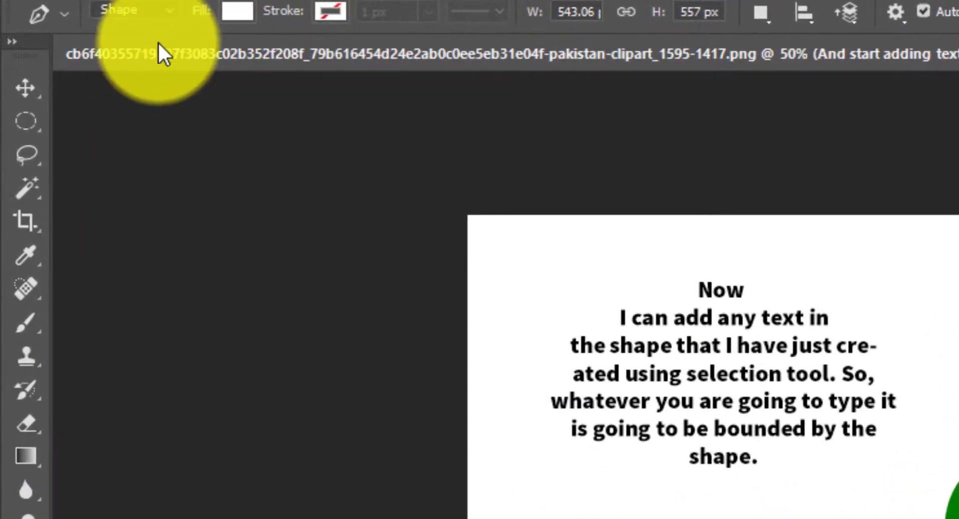
pyautogui.click(169, 11)
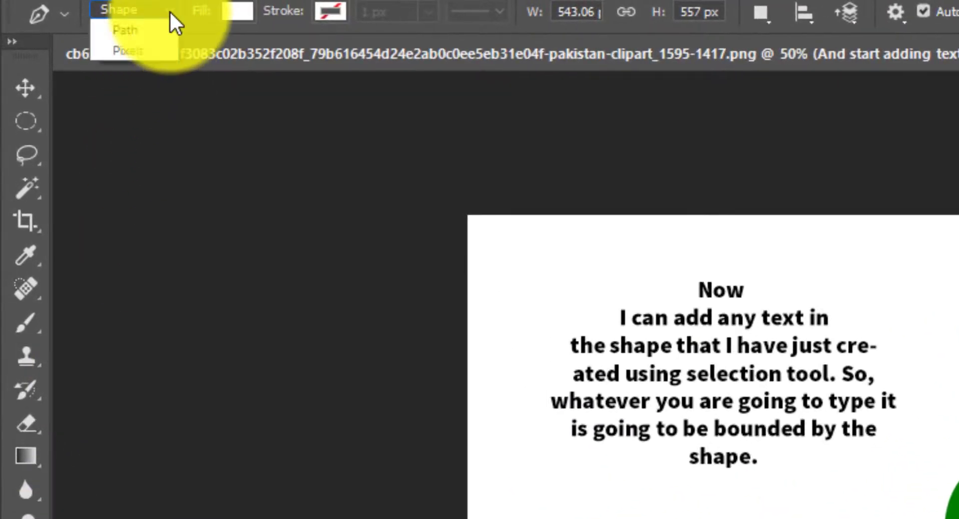
pyautogui.click(134, 47)
pyautogui.click(161, 10)
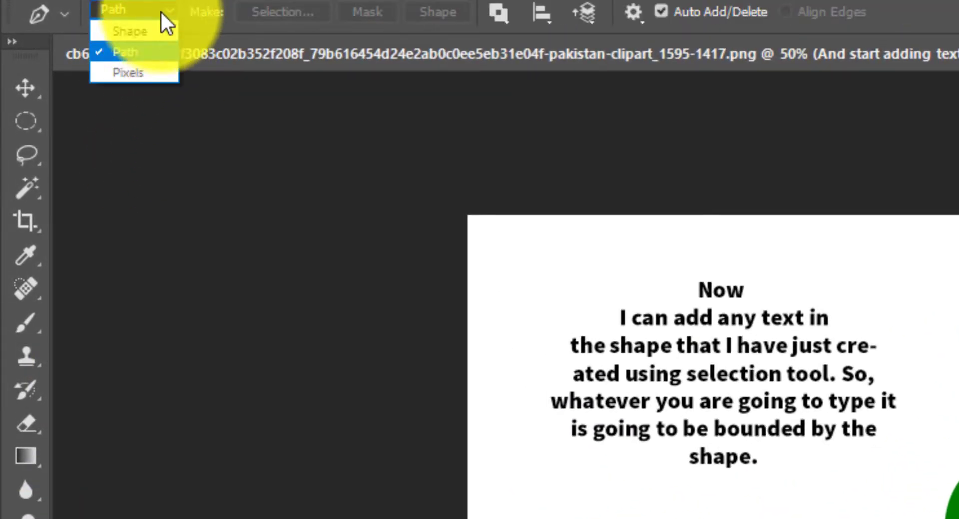
pyautogui.click(139, 33)
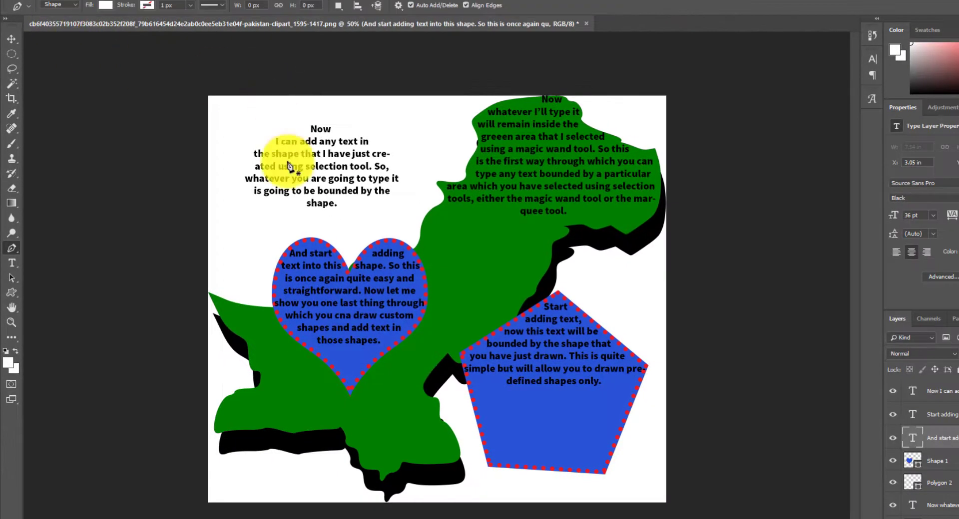
pyautogui.click(383, 406)
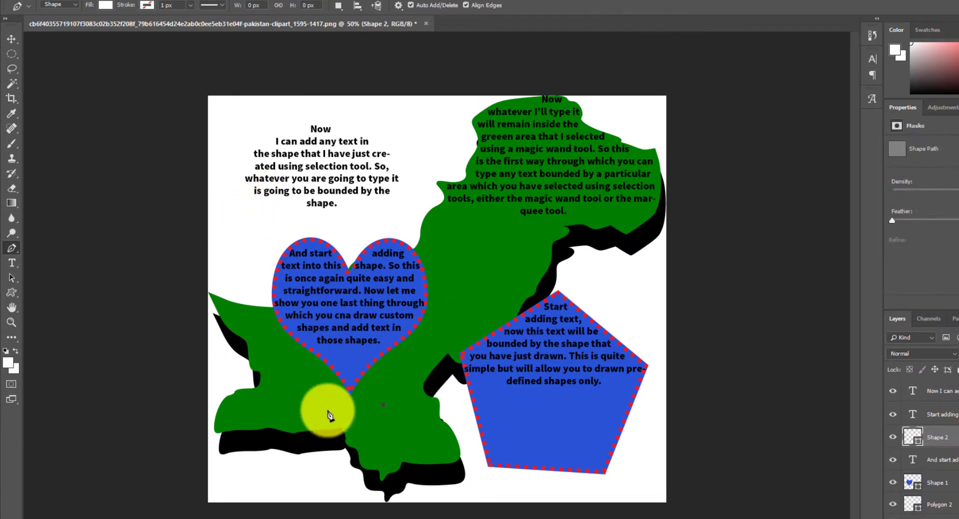
pyautogui.moveTo(328, 410); pyautogui.dragTo(330, 463)
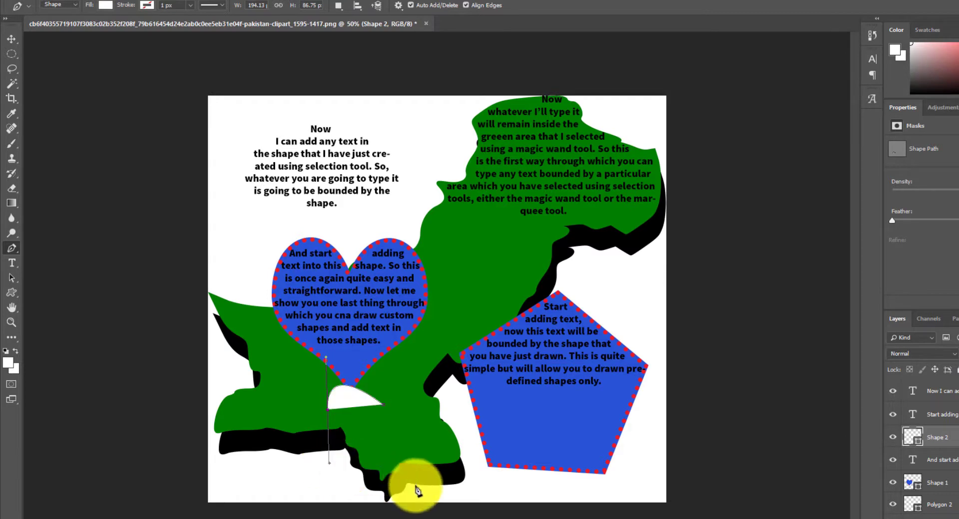
pyautogui.moveTo(408, 478); pyautogui.dragTo(460, 425)
pyautogui.moveTo(443, 366); pyautogui.dragTo(399, 310)
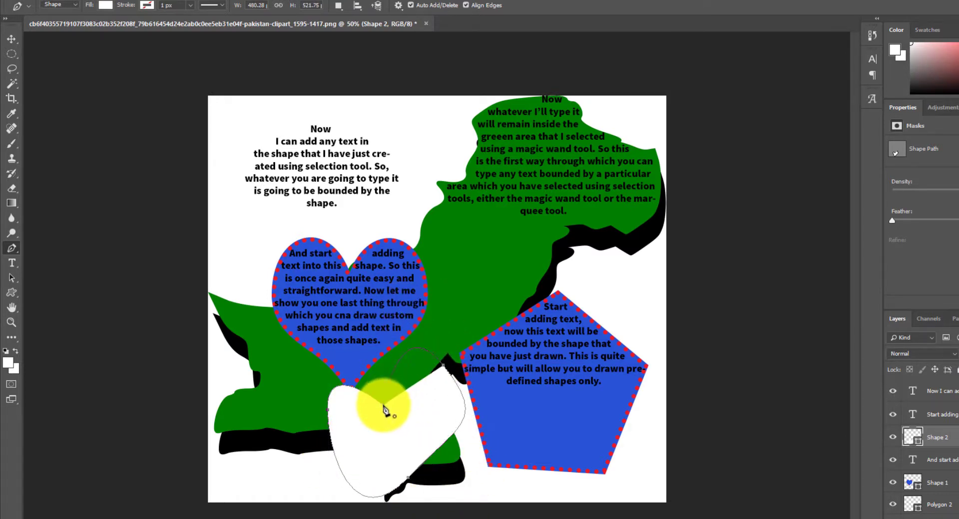
pyautogui.click(384, 405)
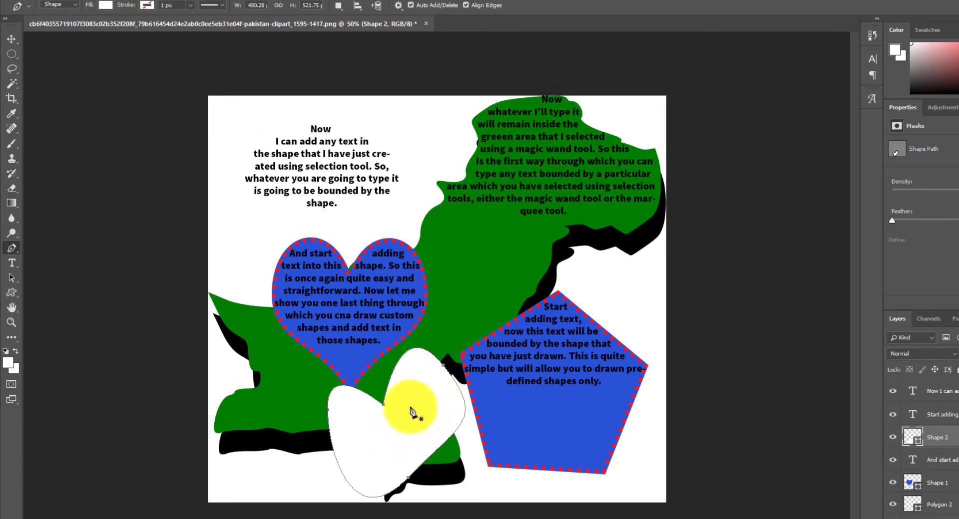
# Give the pen-drawn shape a light green dashed stroke 14.69 px wide
pyautogui.click(150, 5)
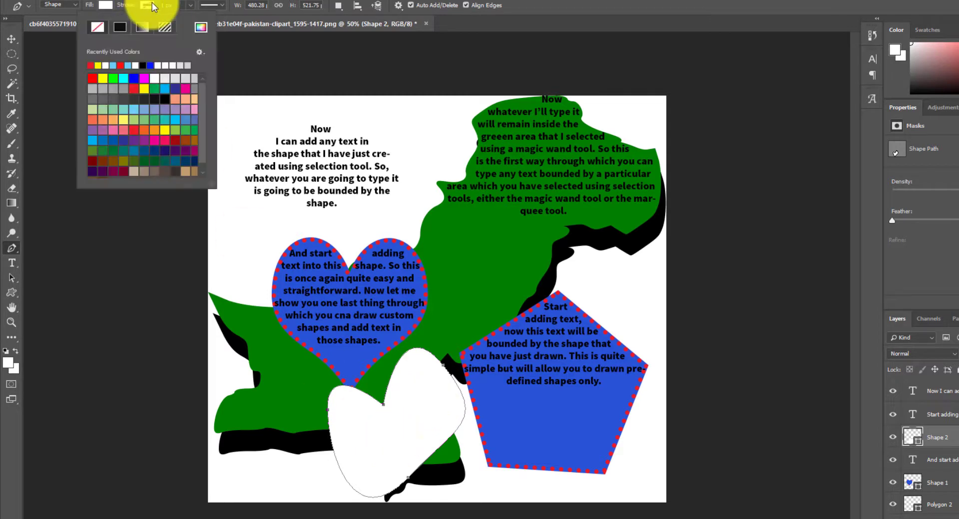
pyautogui.click(140, 122)
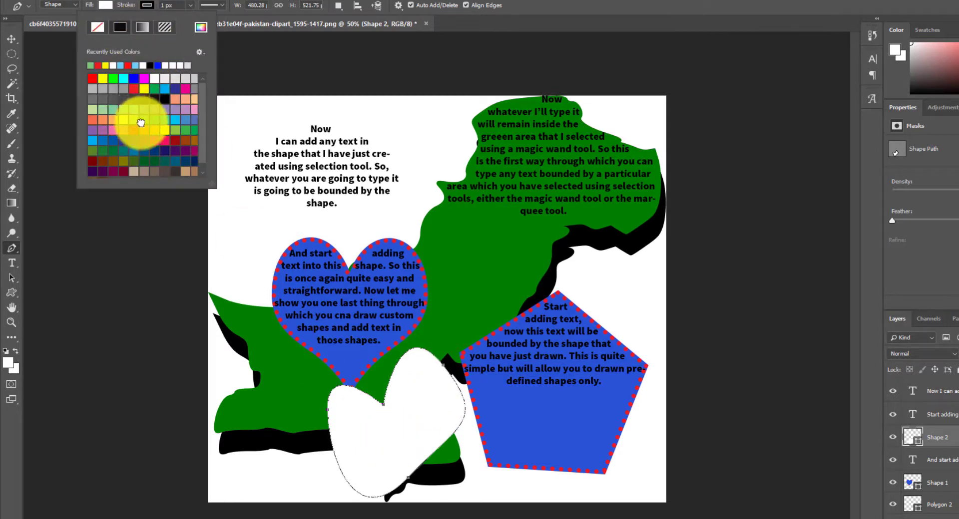
pyautogui.click(209, 6)
pyautogui.click(190, 6)
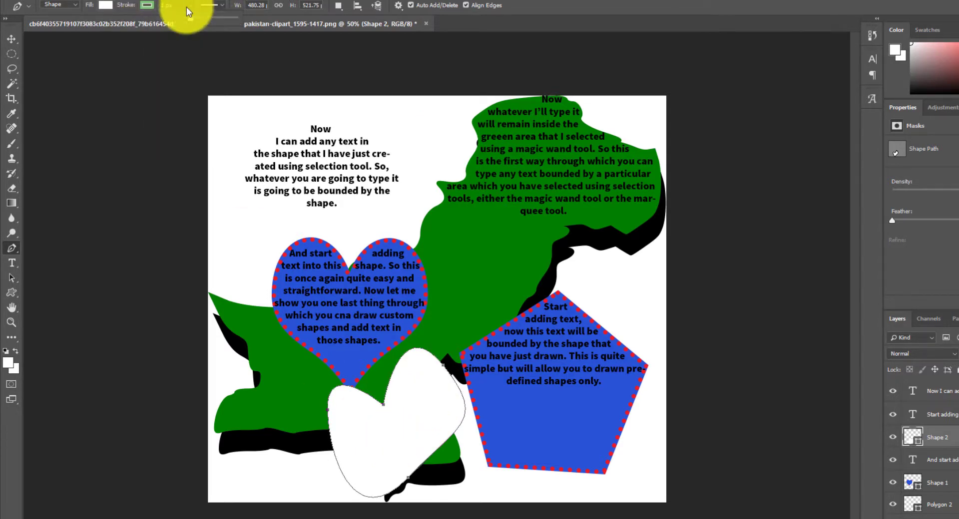
pyautogui.moveTo(190, 20); pyautogui.dragTo(203, 22)
# Try a light blue fill on the pen-drawn shape and settle on magenta pink
pyautogui.click(105, 5)
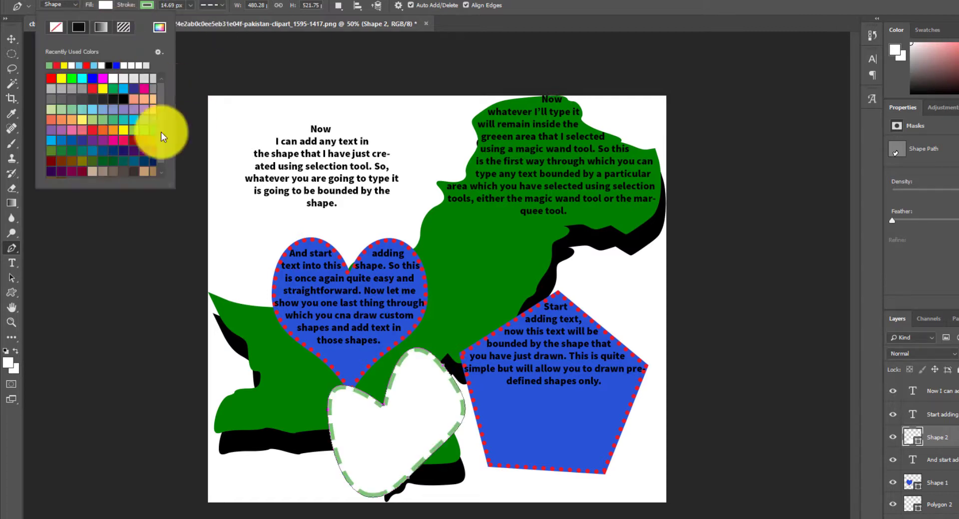
pyautogui.click(93, 109)
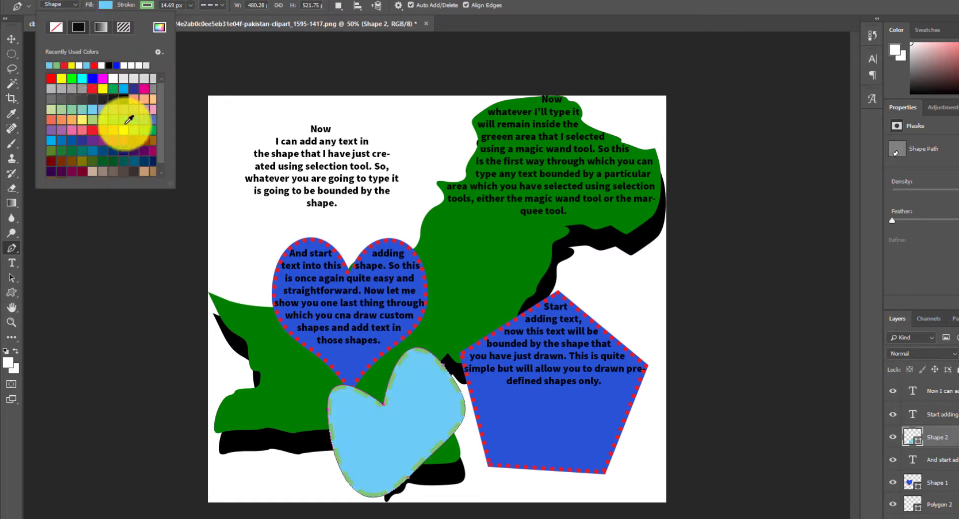
pyautogui.click(144, 88)
pyautogui.click(385, 440)
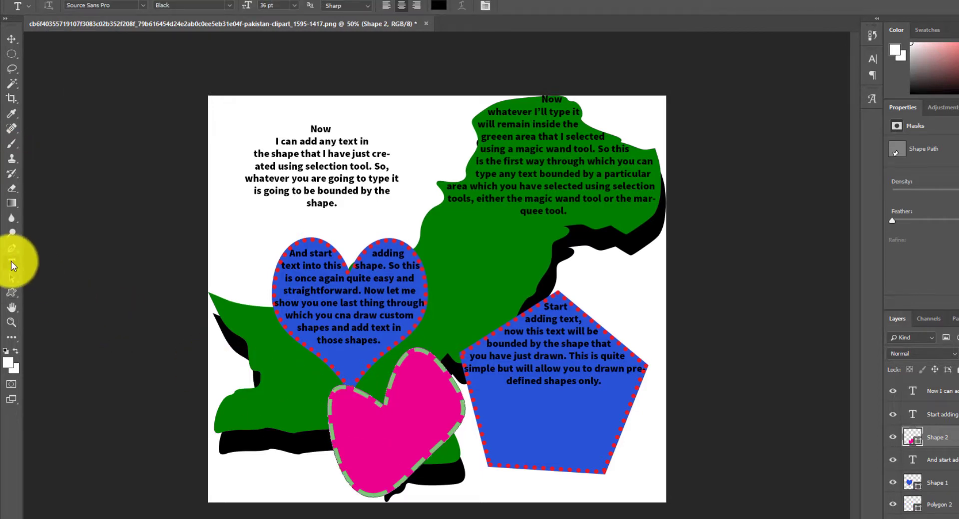
# Start text inside the pink shape: "Just start adding text in this shape which you have drawn using a pen tool."
pyautogui.click(393, 418)
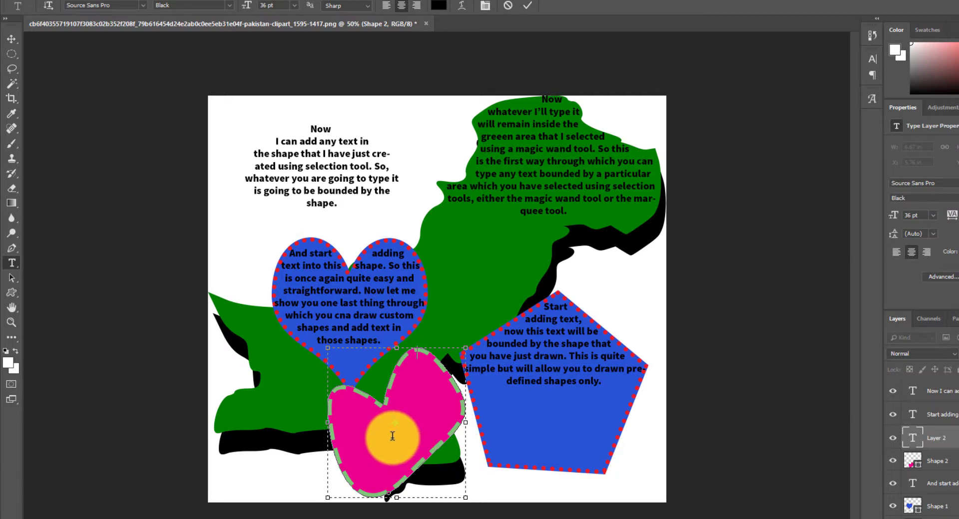
pyautogui.write('Just start adding text in')
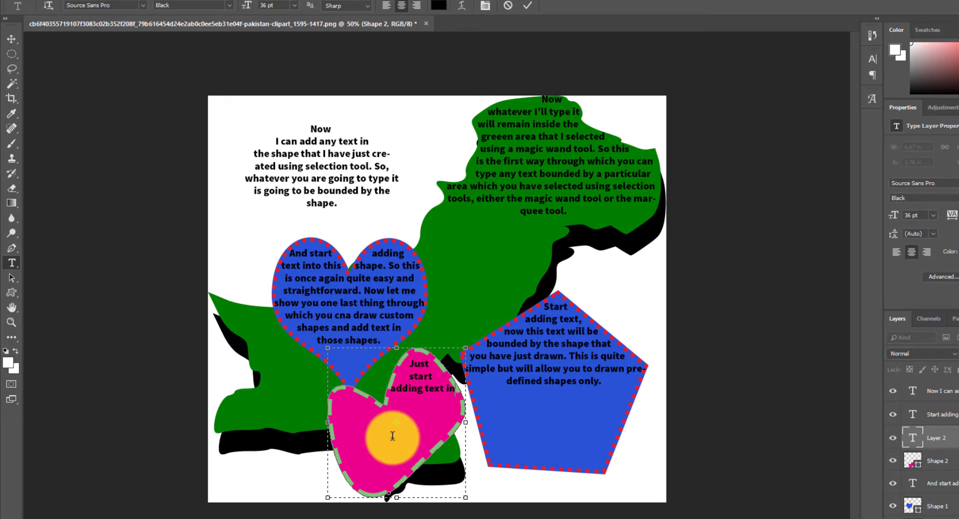
pyautogui.write(' this shape which you')
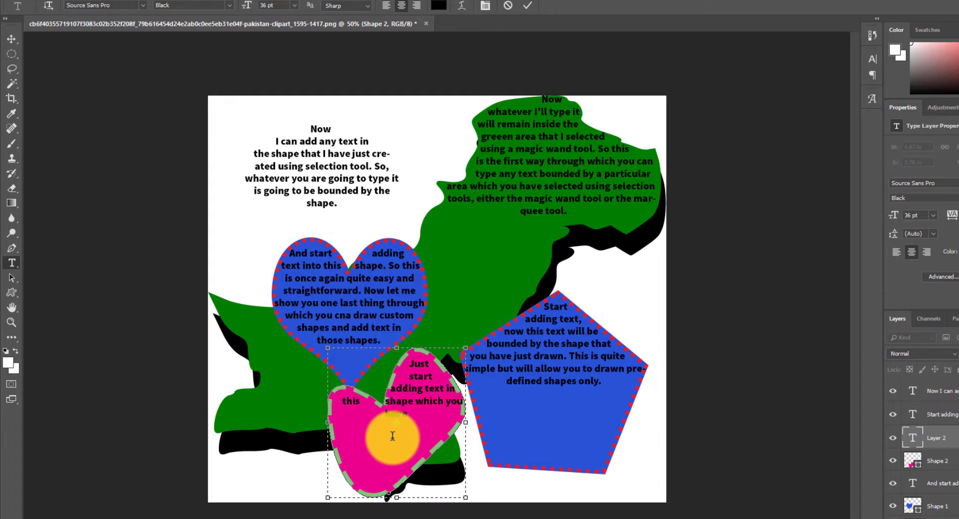
pyautogui.write(' have drawn using a pen tool..')
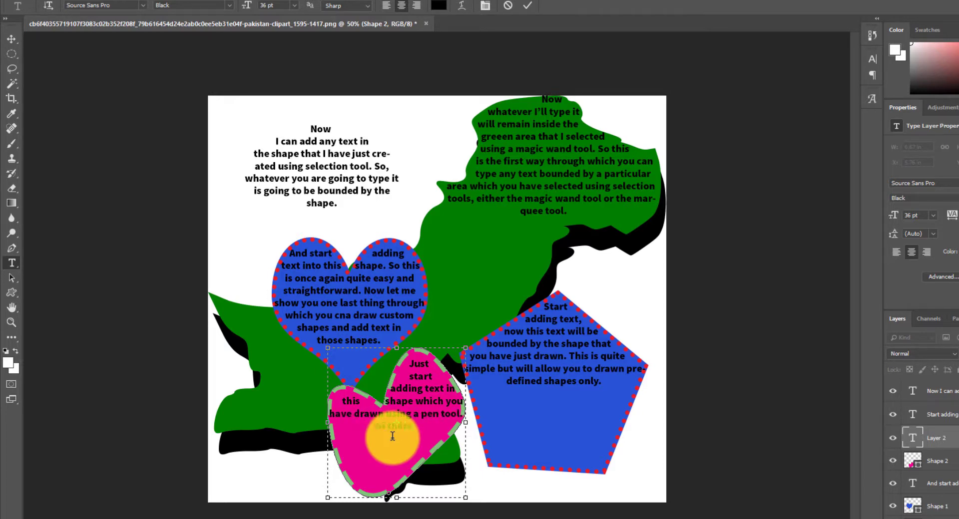
# Finish the text with "So there are a number of ways through which you can add text in photoshop images which is bound" and turn on proof colors
pyautogui.write(' So there are a number of')
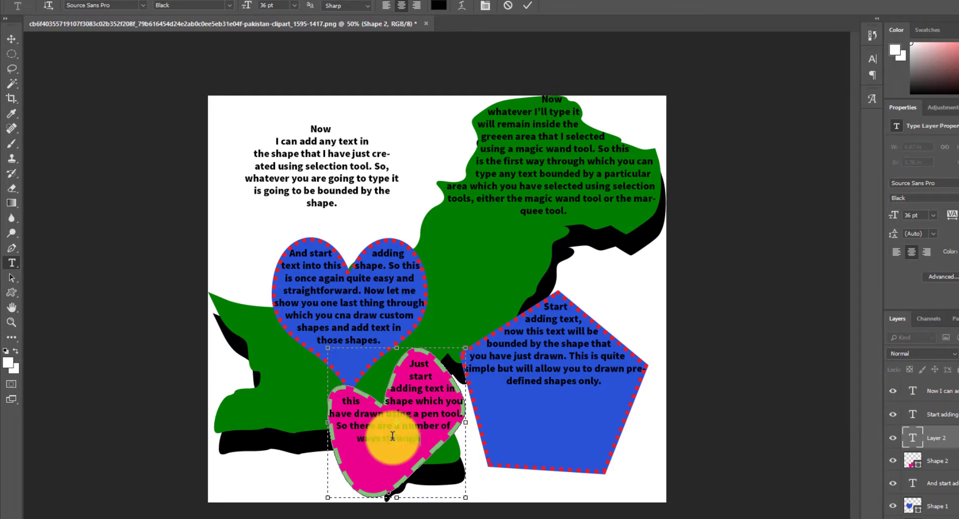
pyautogui.write(' ways through which you can add text in photosh')
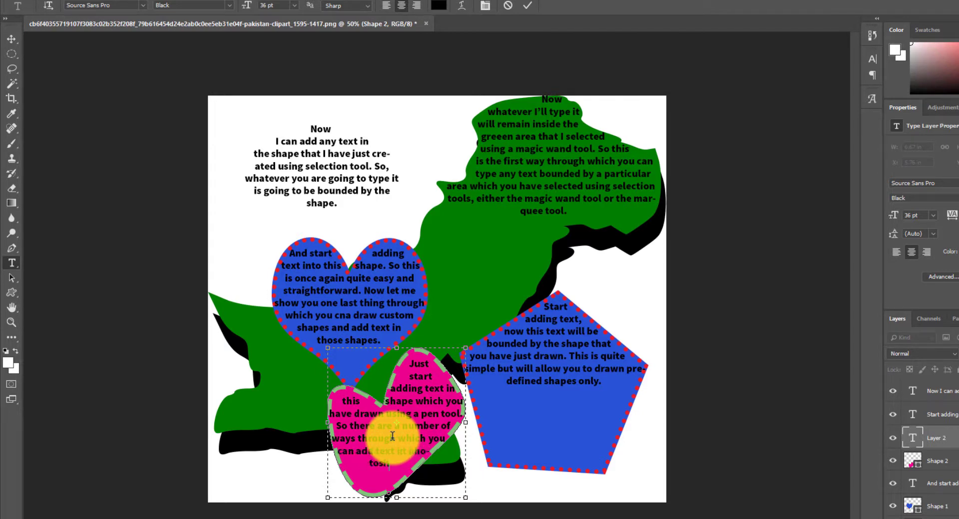
pyautogui.write('op images which')
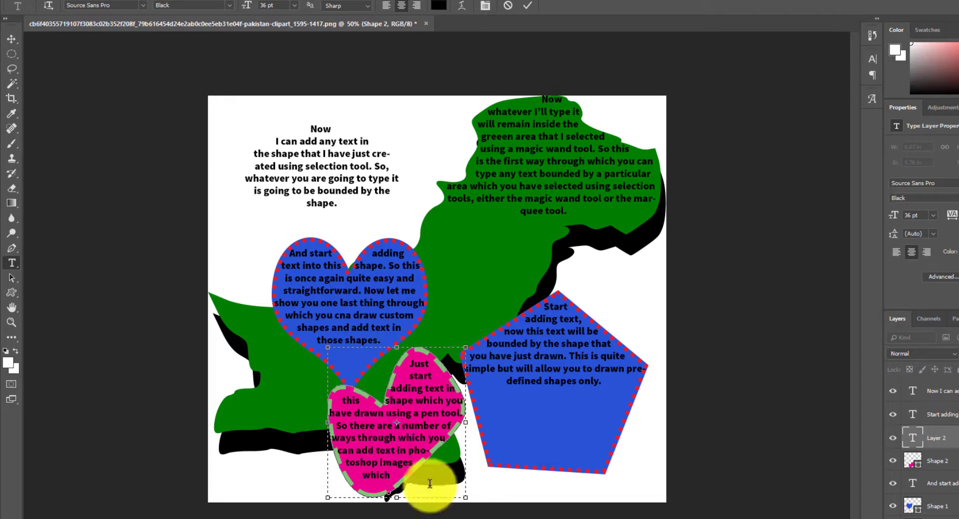
pyautogui.write(' is bound')
pyautogui.hotkey('ctrl', 'y')
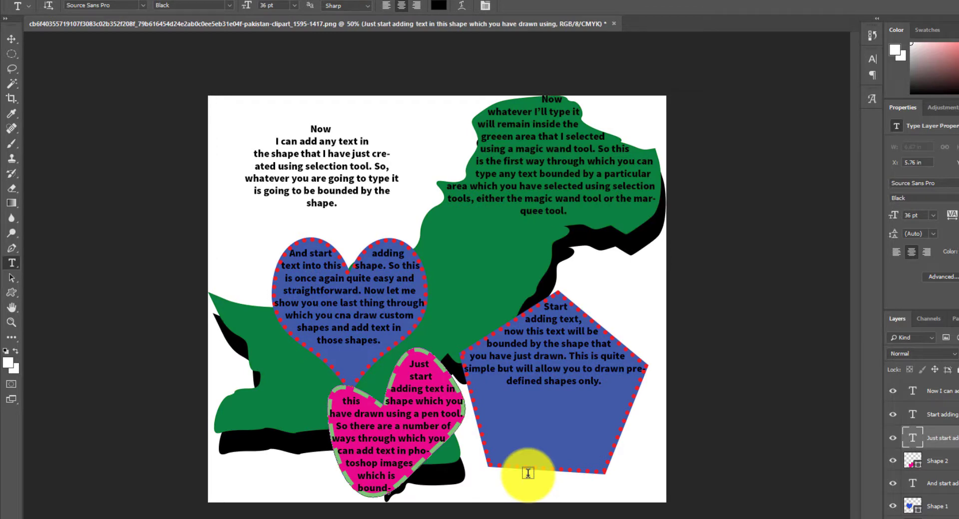